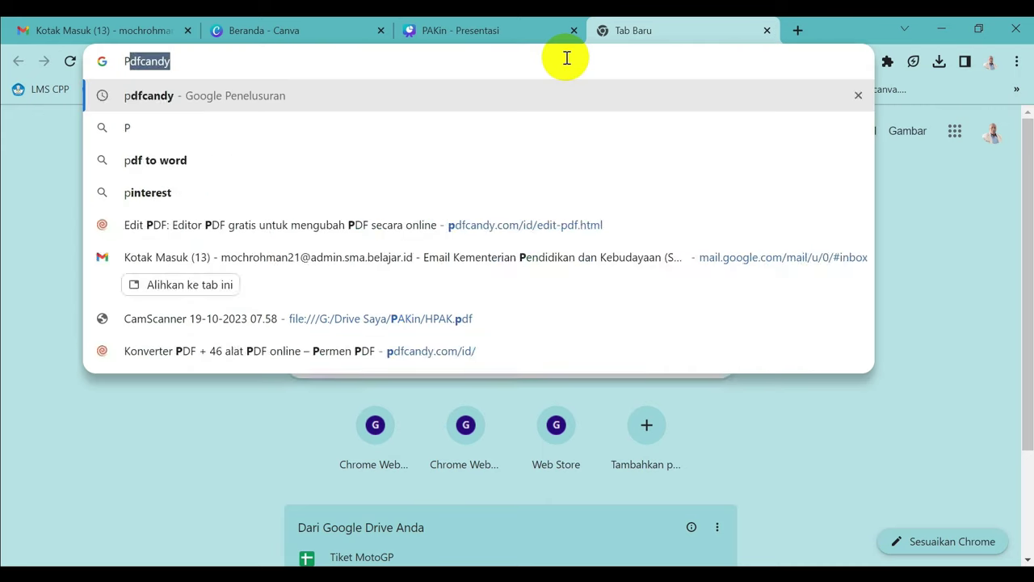
Step: Search Google for 'PAK INTEGRASI' and open the SIM-PAKIn site from the results
text(T)
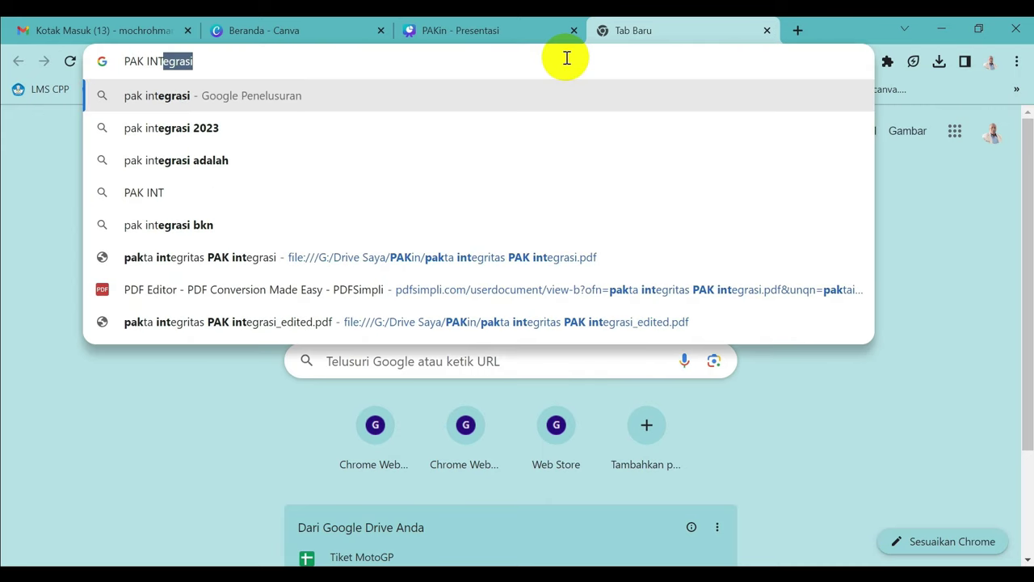
text(EGR)
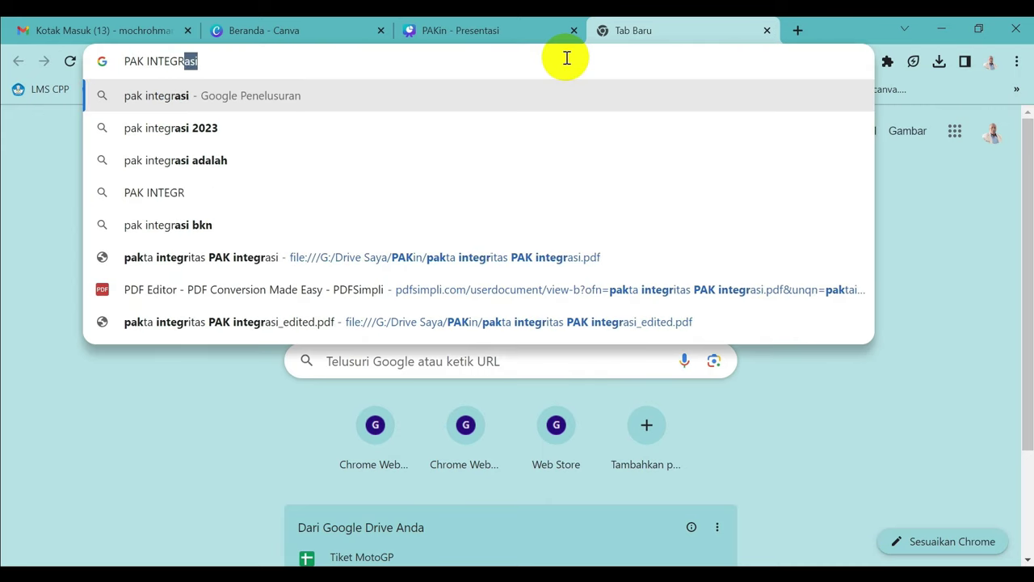
text(ASI)
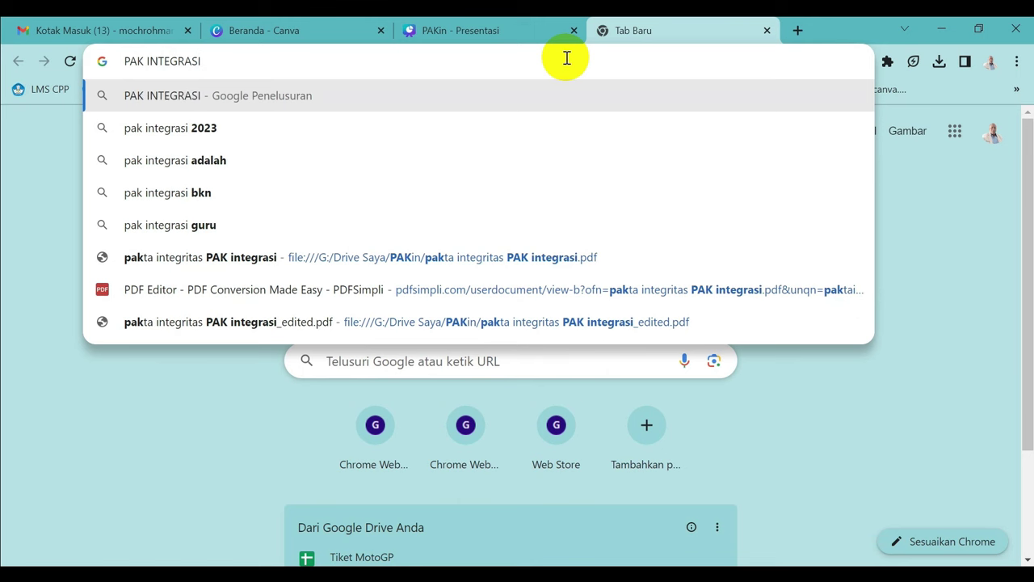
key(Return)
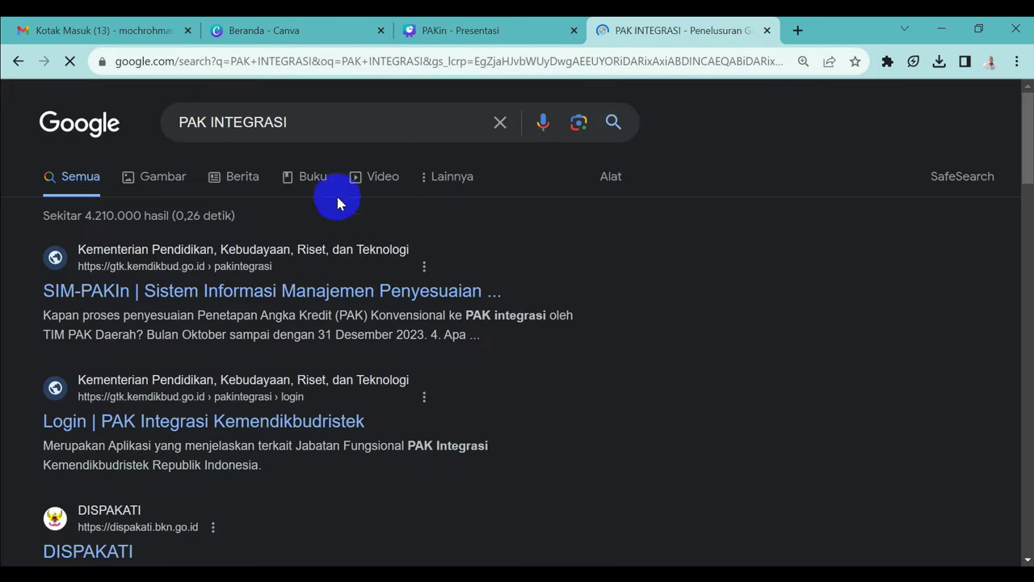
click(220, 300)
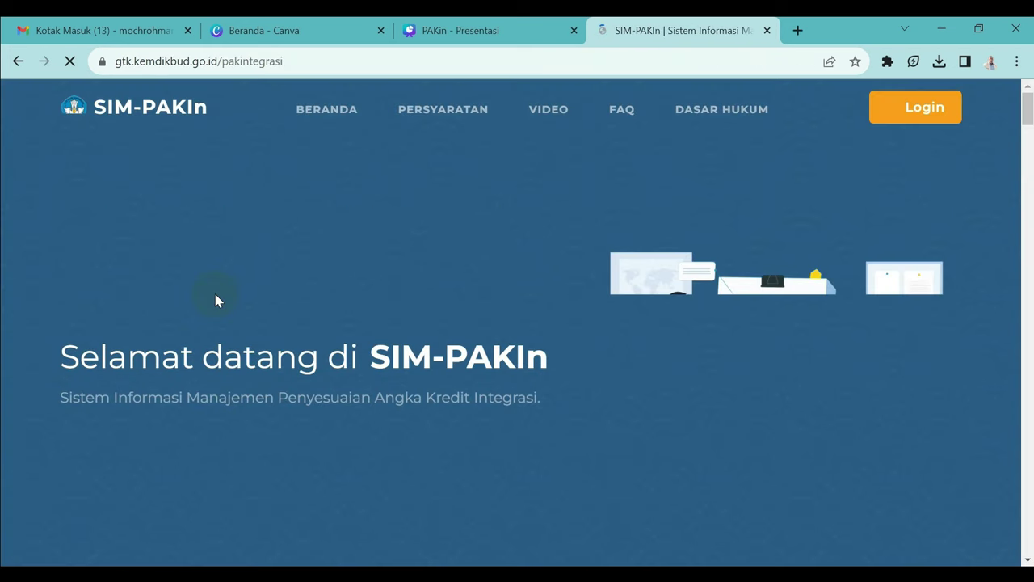
Step: Log in to SIM-PAKIn with the teacher's NIP and password, dismissing the Windows Hello prompt
click(218, 300)
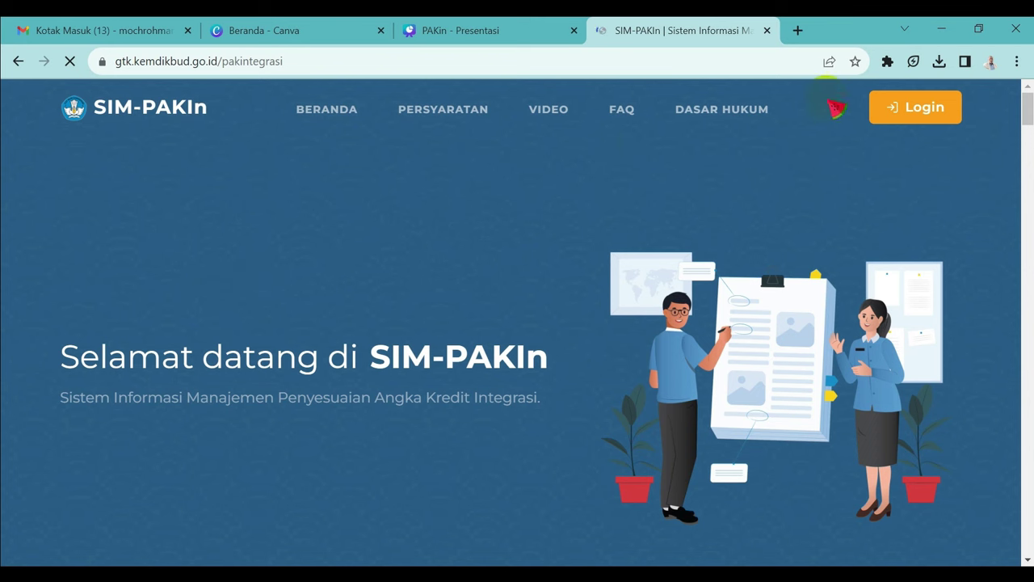
click(913, 111)
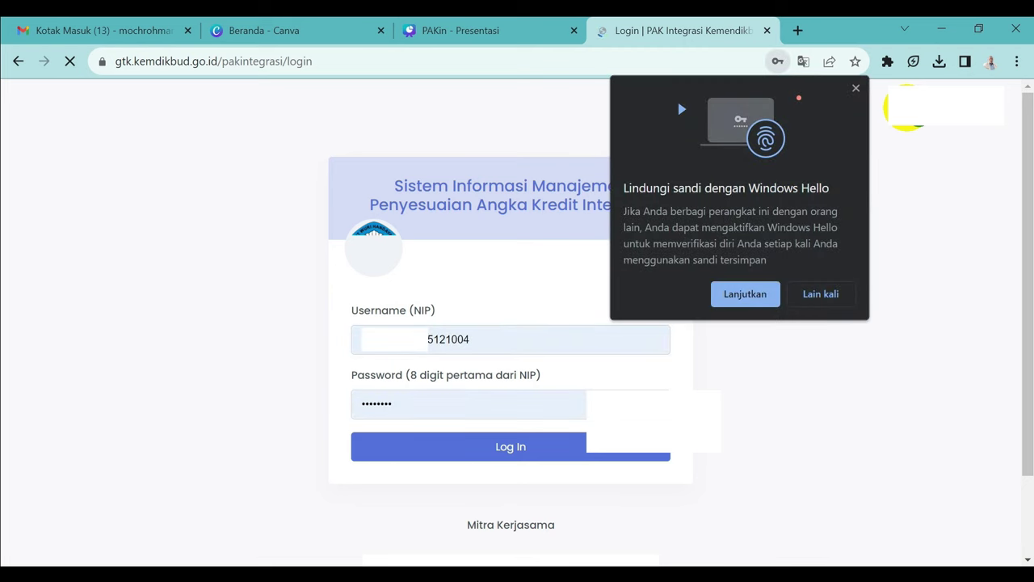
click(858, 89)
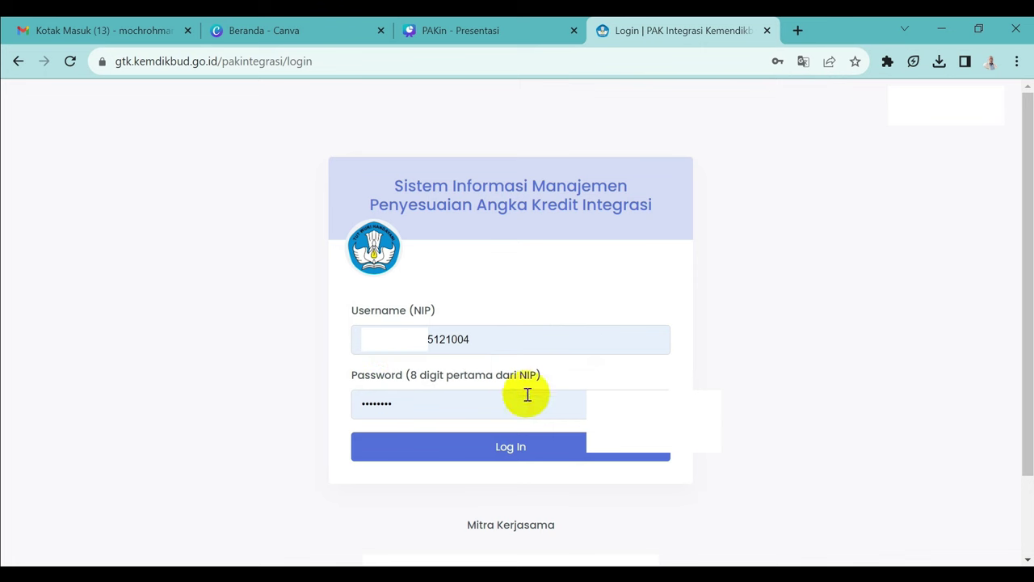
click(511, 451)
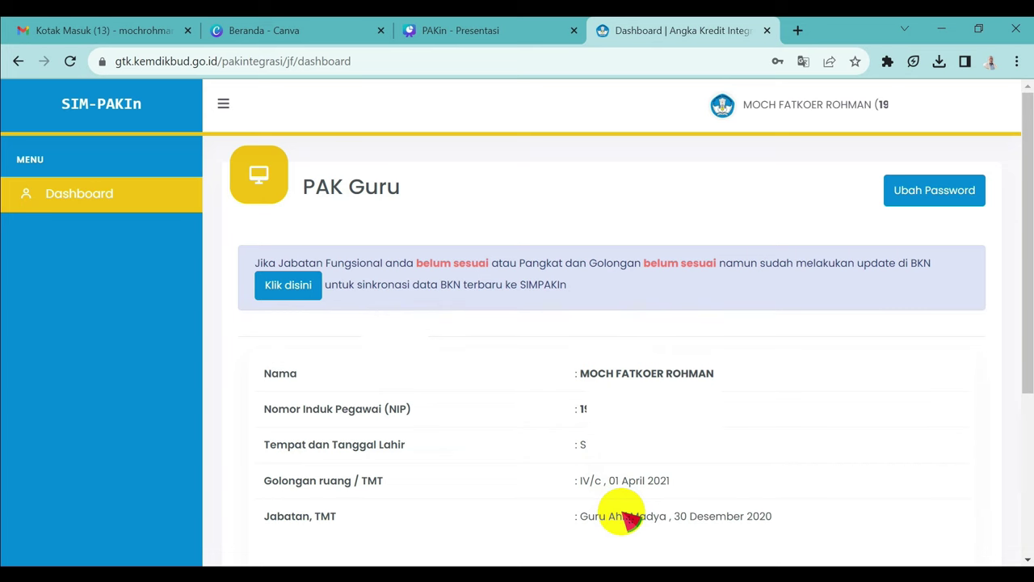
Step: Start a PAK submission as a teacher and choose HPAK as the last PAK type
drag(1028, 180, 1028, 314)
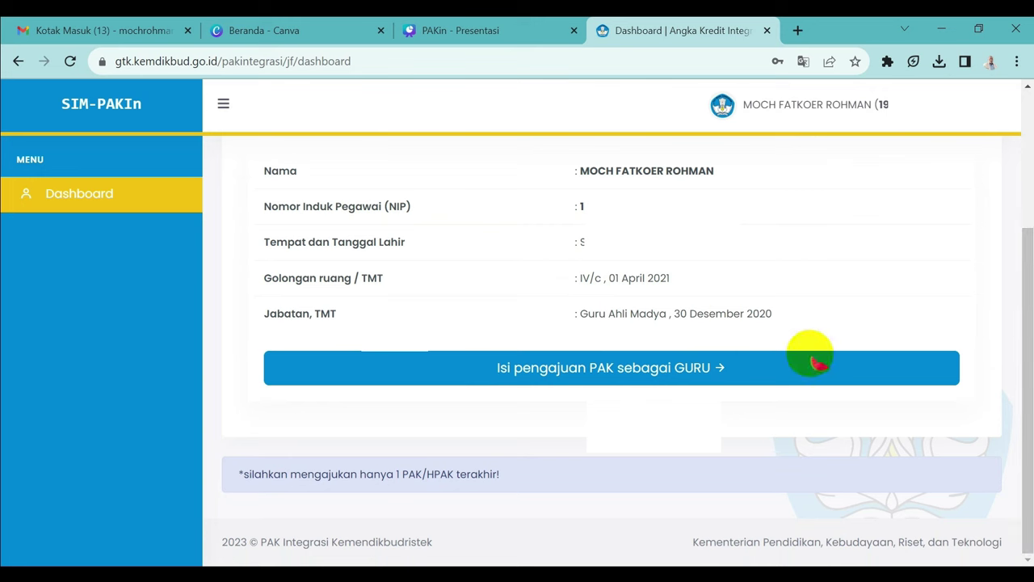
click(646, 373)
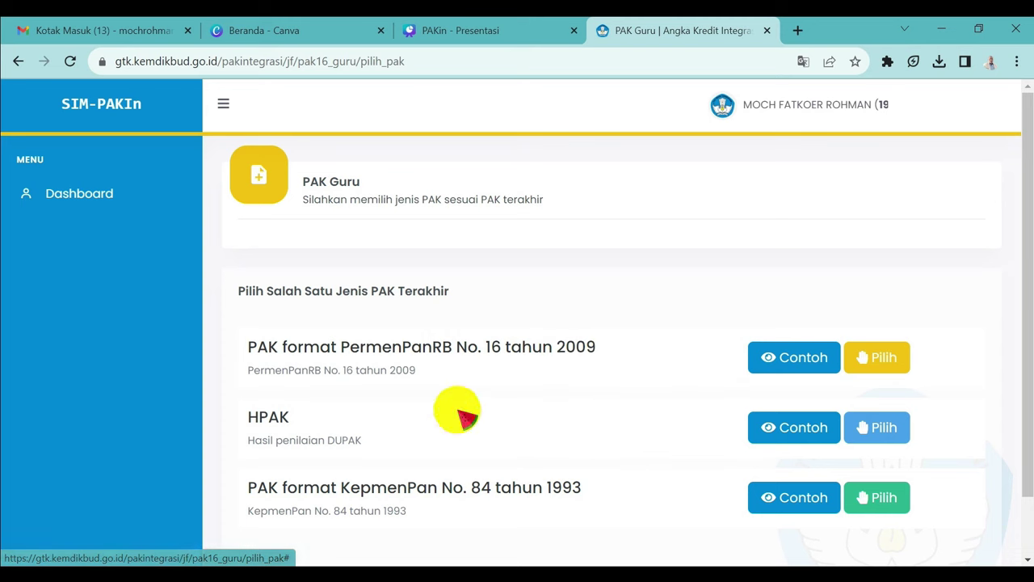
click(874, 429)
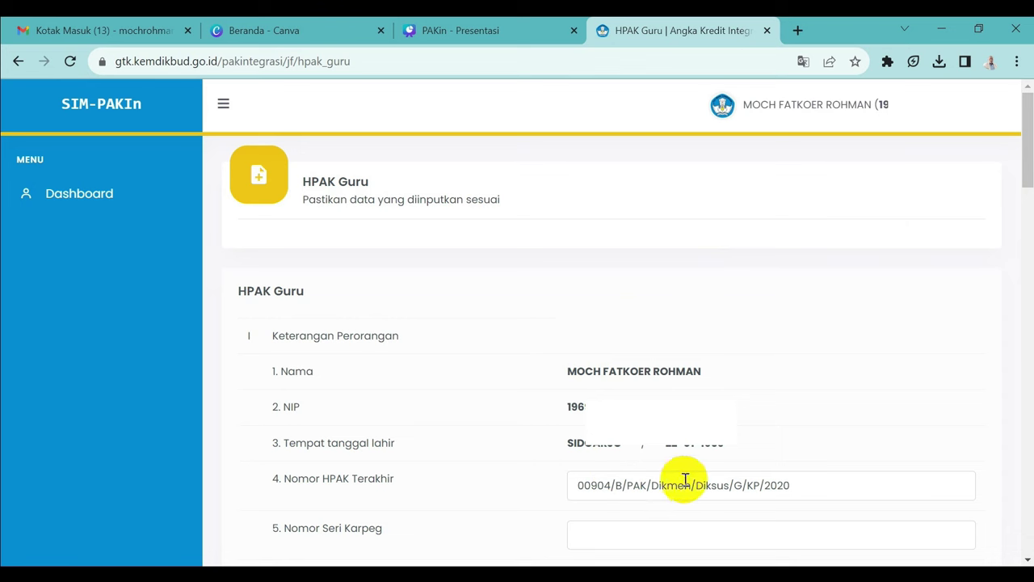
click(799, 482)
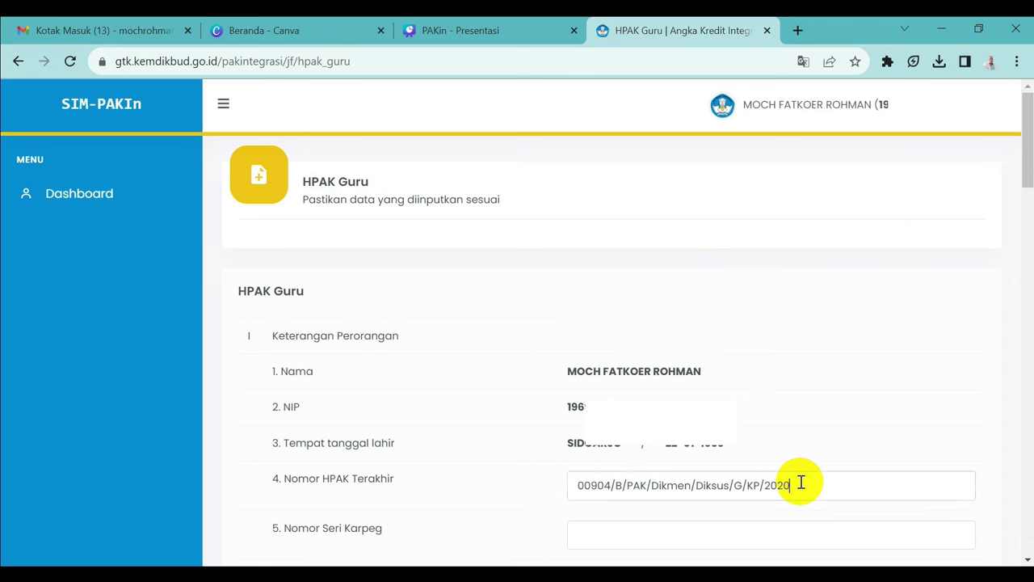
key(BackSpace)
key(BackSpace)
key(BackSpace)
key(BackSpace)
key(BackSpace)
key(BackSpace)
key(BackSpace)
key(BackSpace)
key(BackSpace)
key(BackSpace)
key(BackSpace)
key(BackSpace)
key(BackSpace)
key(BackSpace)
key(BackSpace)
key(BackSpace)
key(BackSpace)
key(BackSpace)
key(BackSpace)
key(BackSpace)
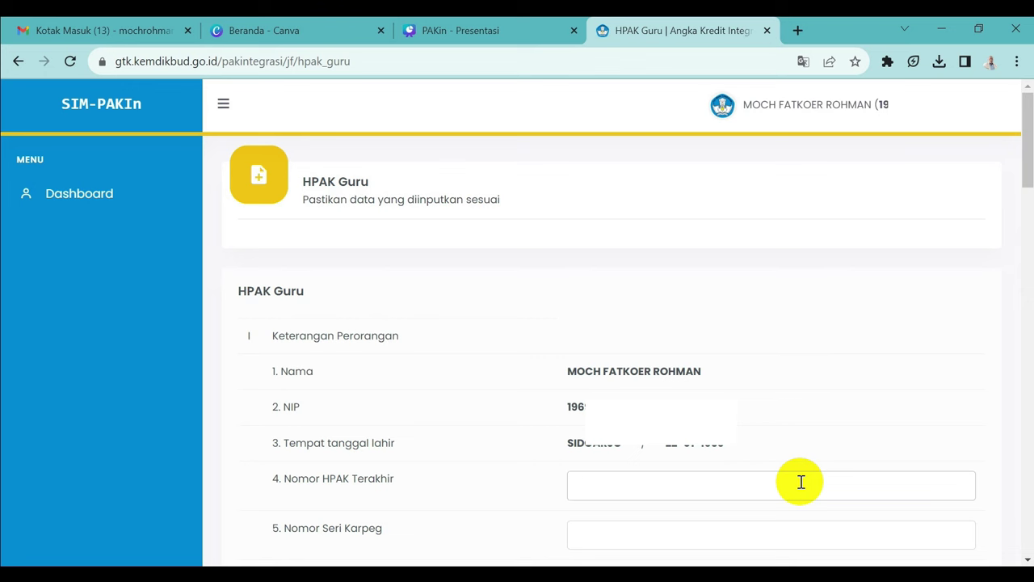
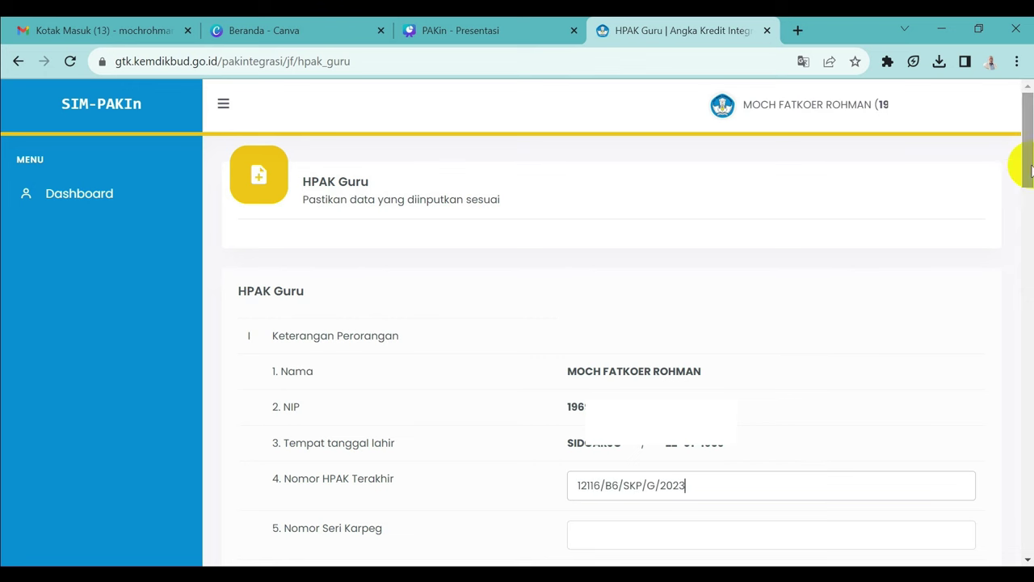
click(624, 531)
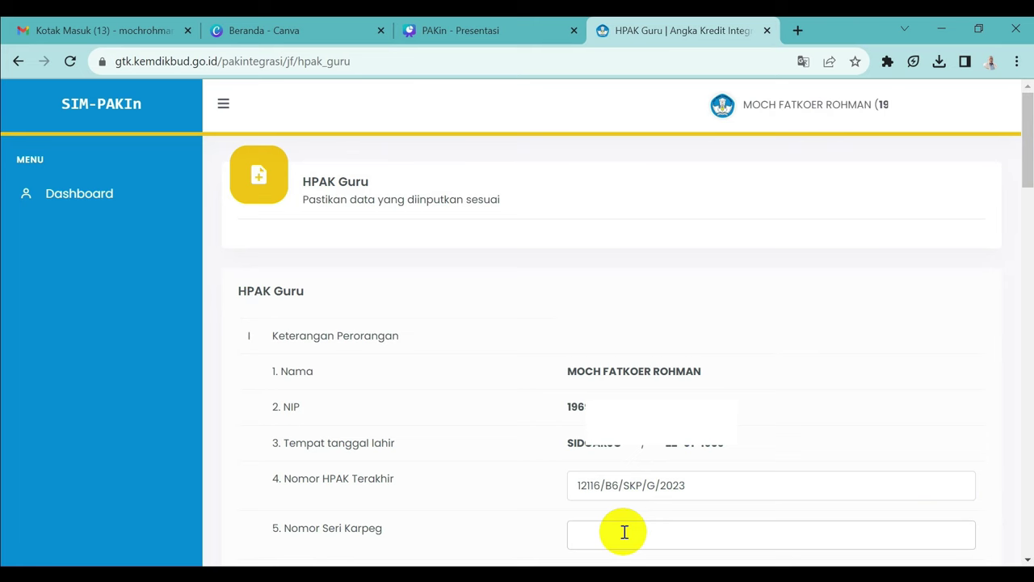
scroll(624, 532, down, 9)
click(683, 251)
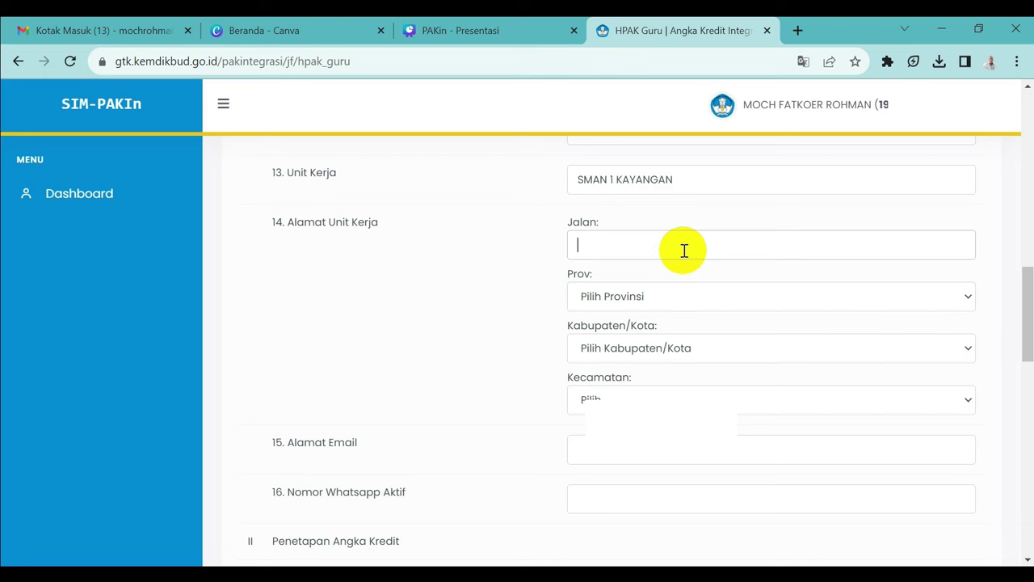
Step: Set the work-unit region to Prov. Nusa Tenggara Barat, Kab. Lombok Utara, Kec. Kayangan
text(Praw)
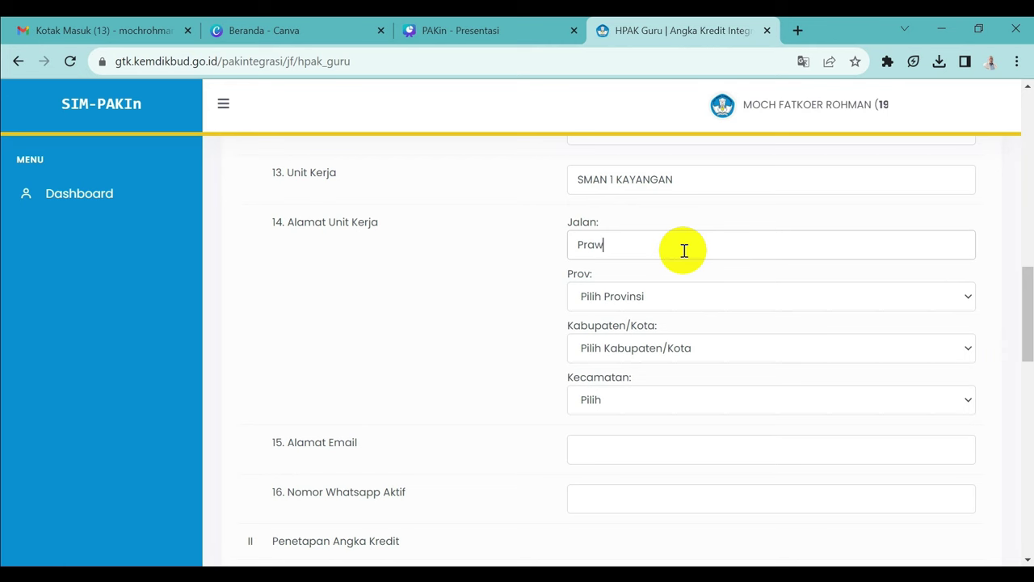
text(ira)
click(965, 295)
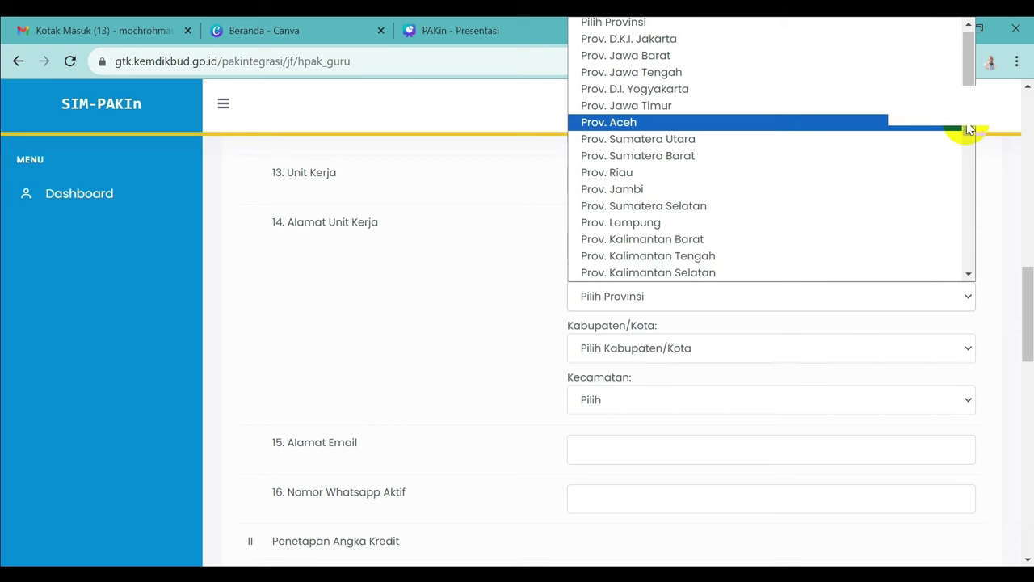
scroll(969, 129, down, 3)
scroll(967, 154, up, 3)
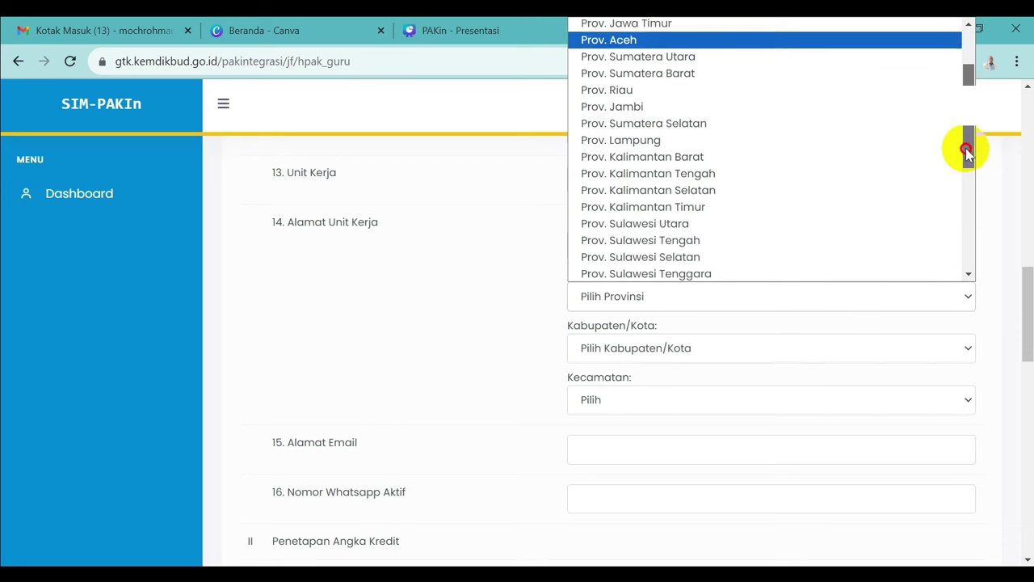
drag(951, 86, 953, 223)
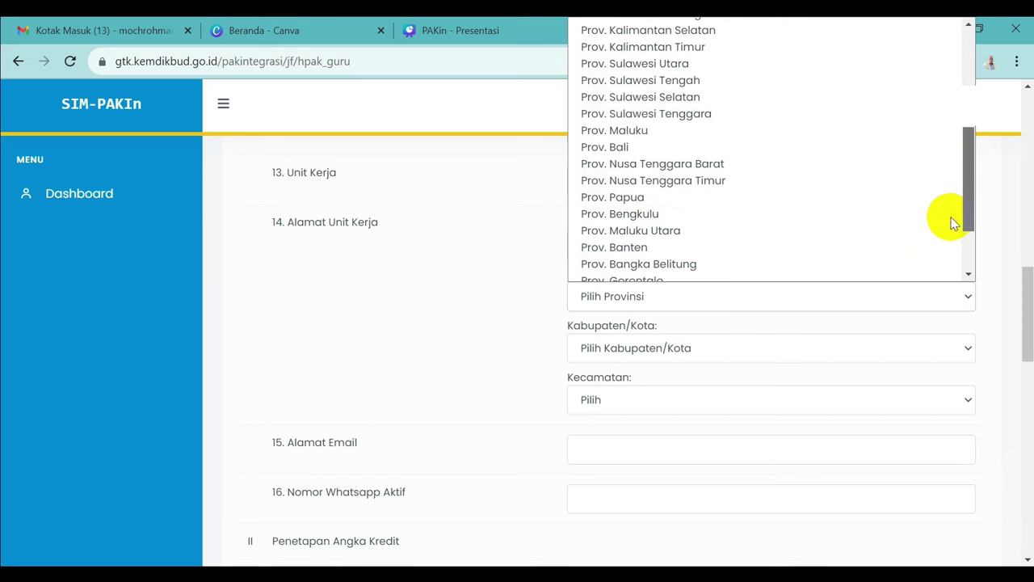
click(725, 167)
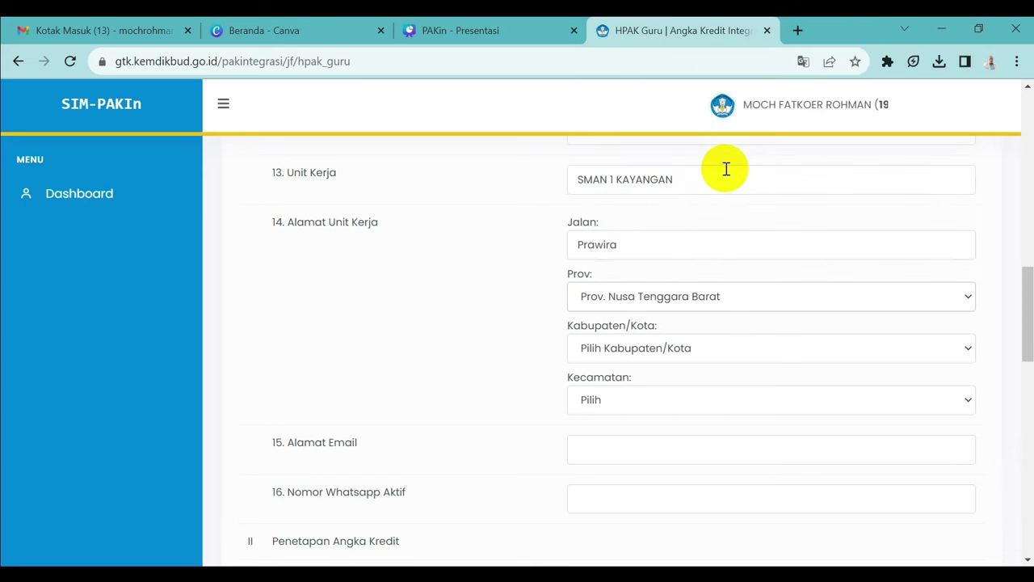
click(966, 347)
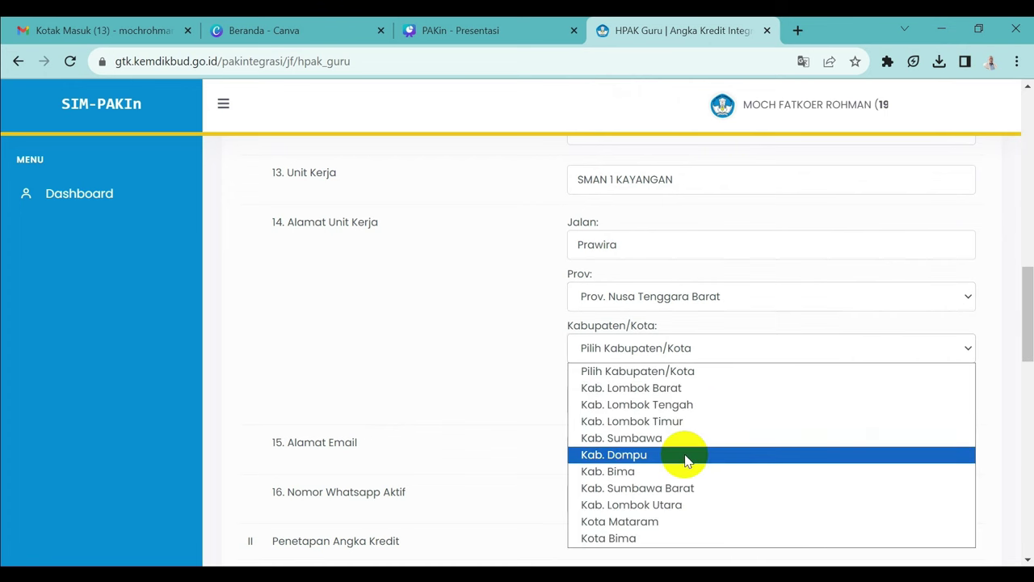
click(671, 504)
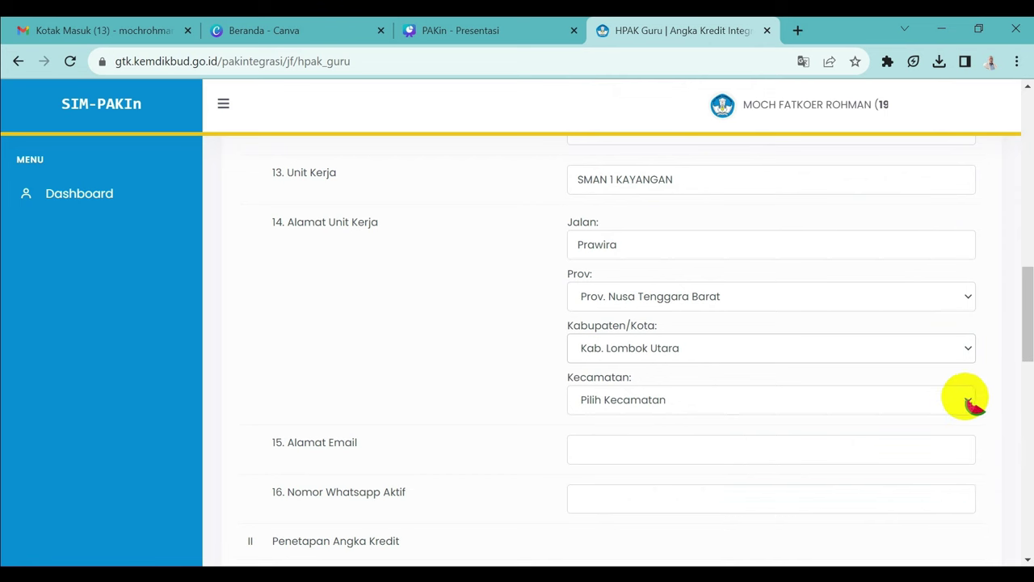
click(970, 399)
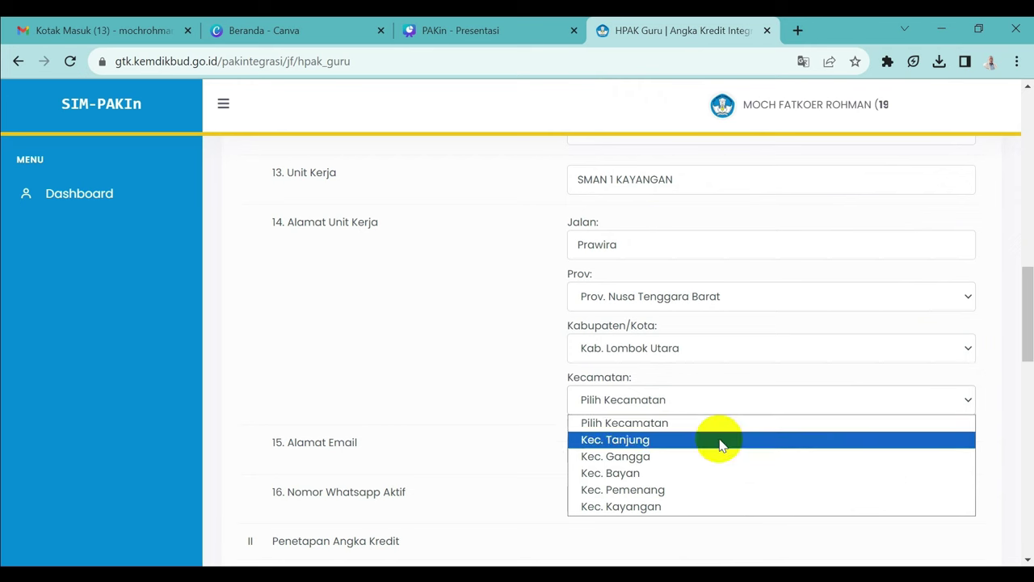
click(656, 507)
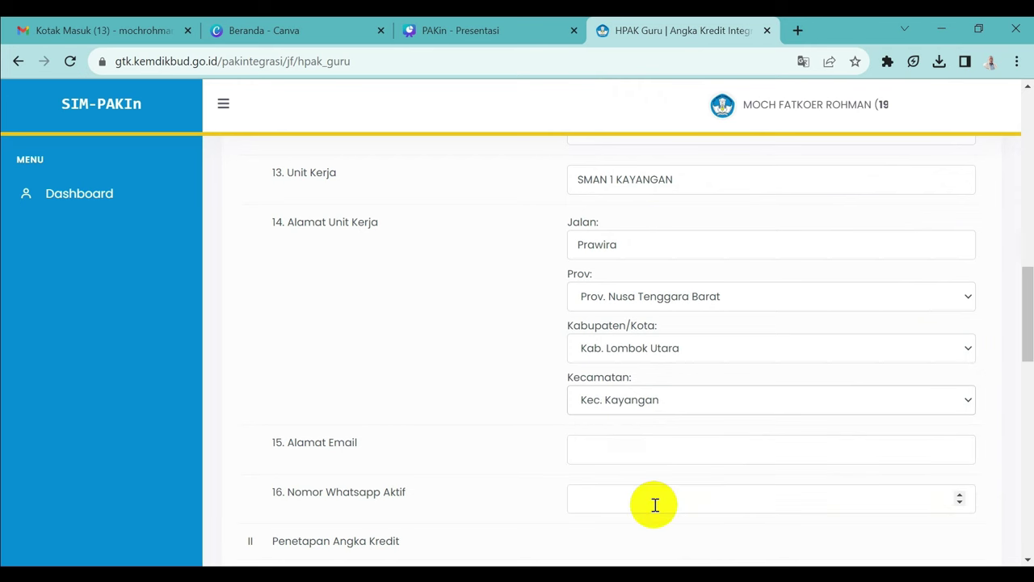
Step: Change the work-unit street to 'Jalan Pendidikan'
click(621, 244)
key(BackSpace)
key(BackSpace)
key(BackSpace)
key(BackSpace)
key(BackSpace)
key(BackSpace)
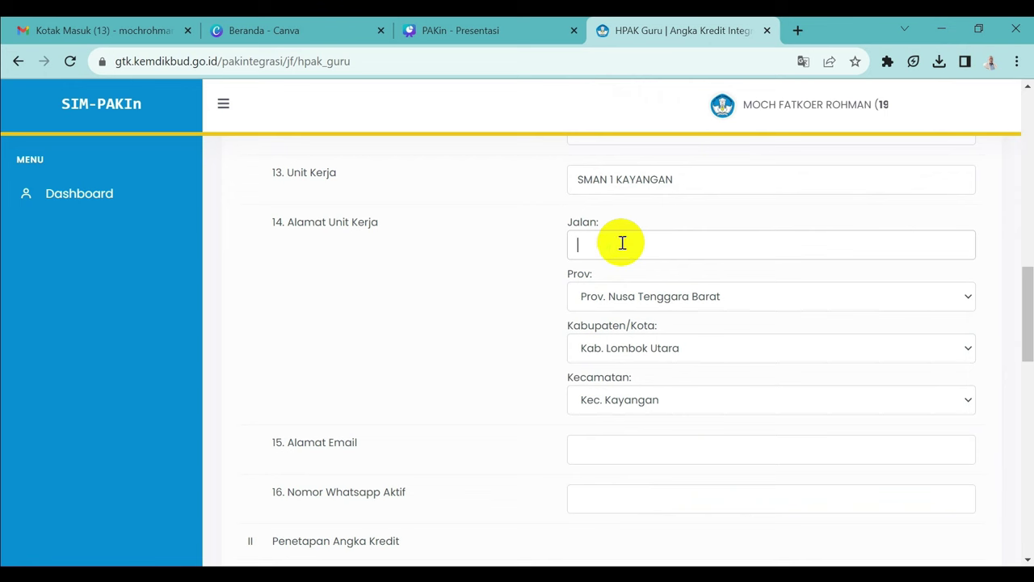
text(Jalan Pendidikan)
drag(1024, 284, 1028, 323)
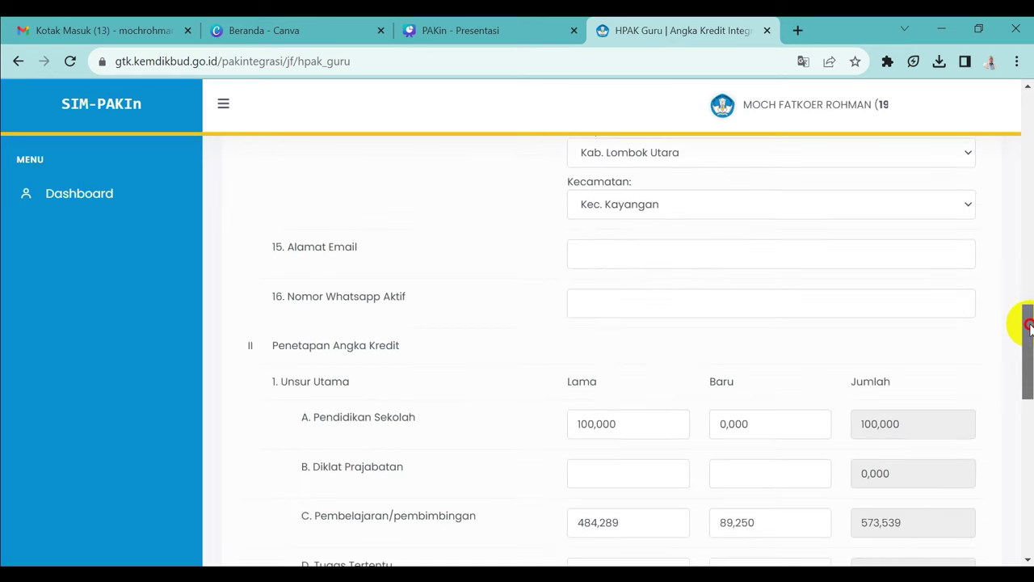
Step: Fill in the email address using the browser's autofill suggestion
click(653, 265)
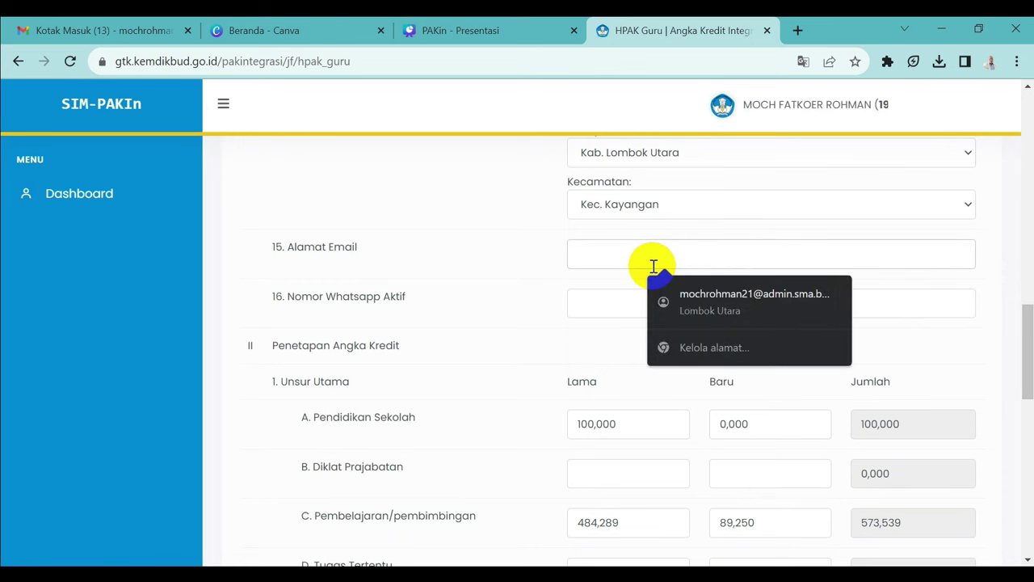
click(685, 322)
click(658, 305)
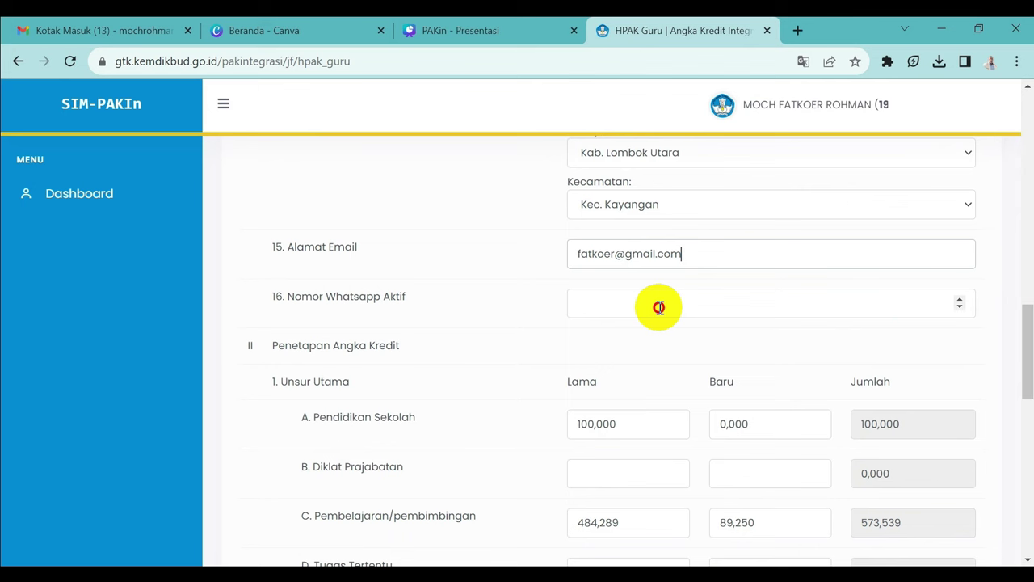
Step: Scroll through the Penetapan Angka Kredit section to review the credit totals
drag(1026, 318, 1030, 359)
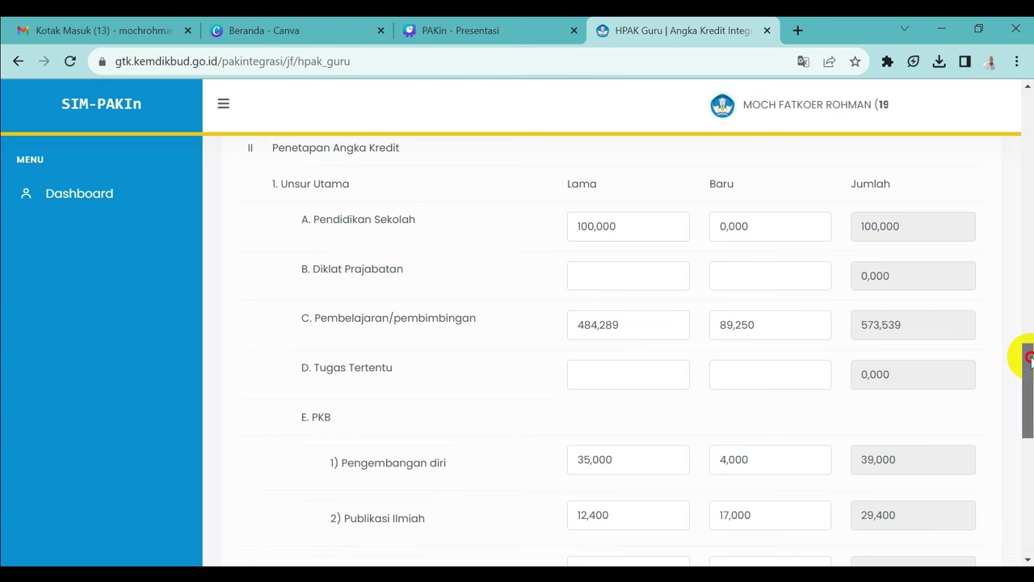
drag(1029, 361, 1030, 432)
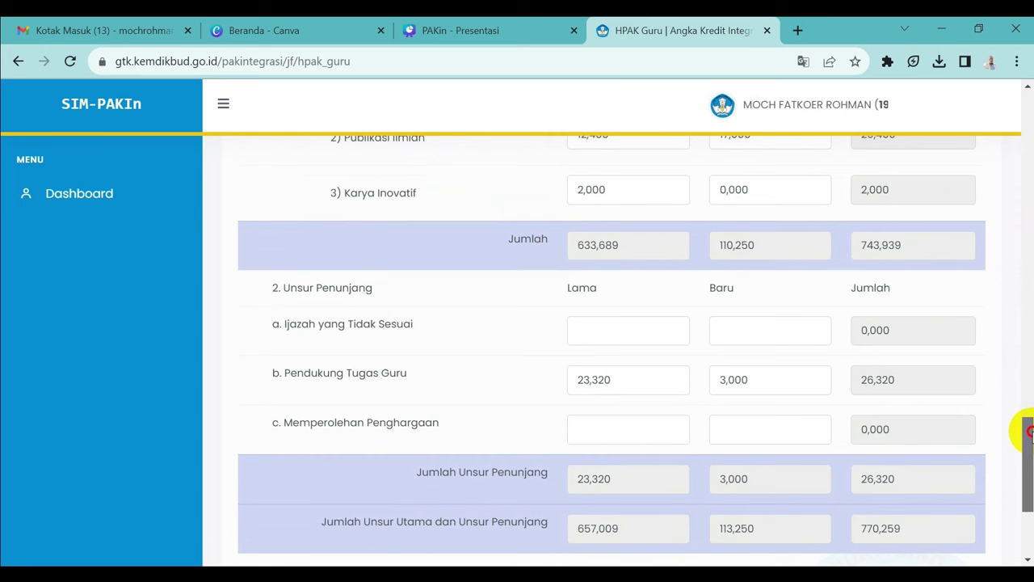
drag(1030, 433, 1029, 309)
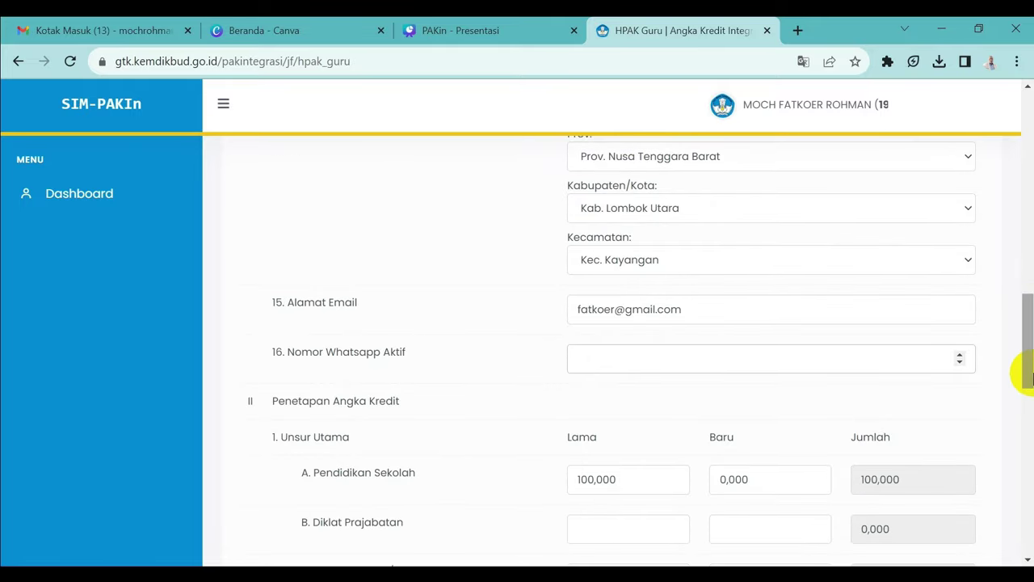
drag(1031, 361, 1029, 396)
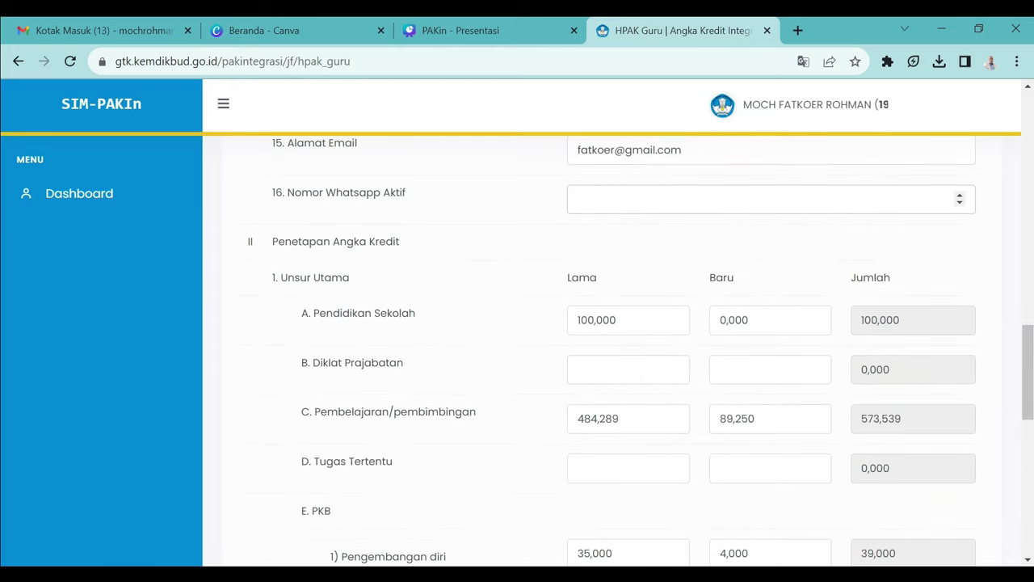
scroll(759, 300, up, 5)
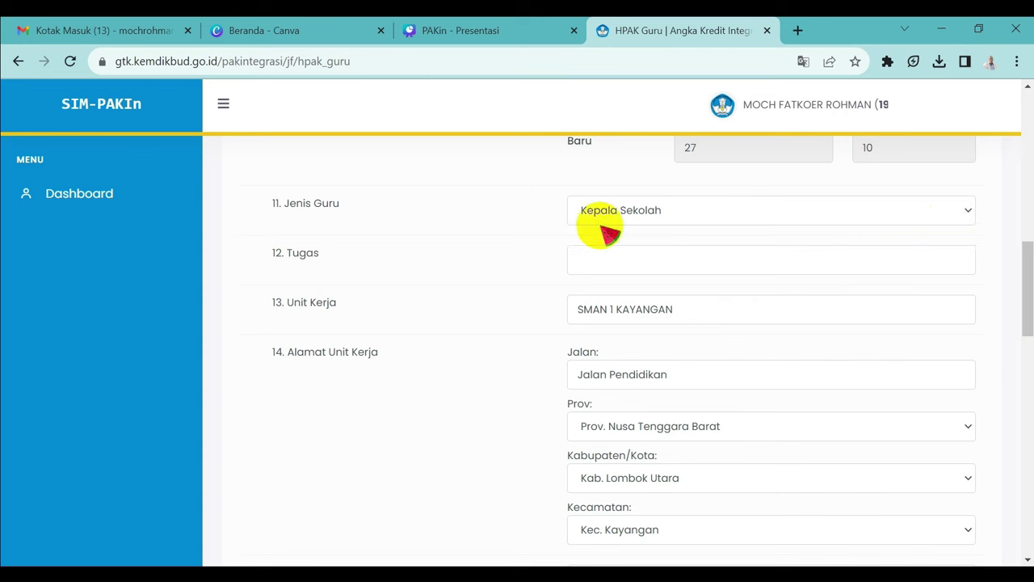
Step: Set Jenis Guru to Kepala Sekolah and enter 'Kepala Sekolah' as the Tugas
click(967, 211)
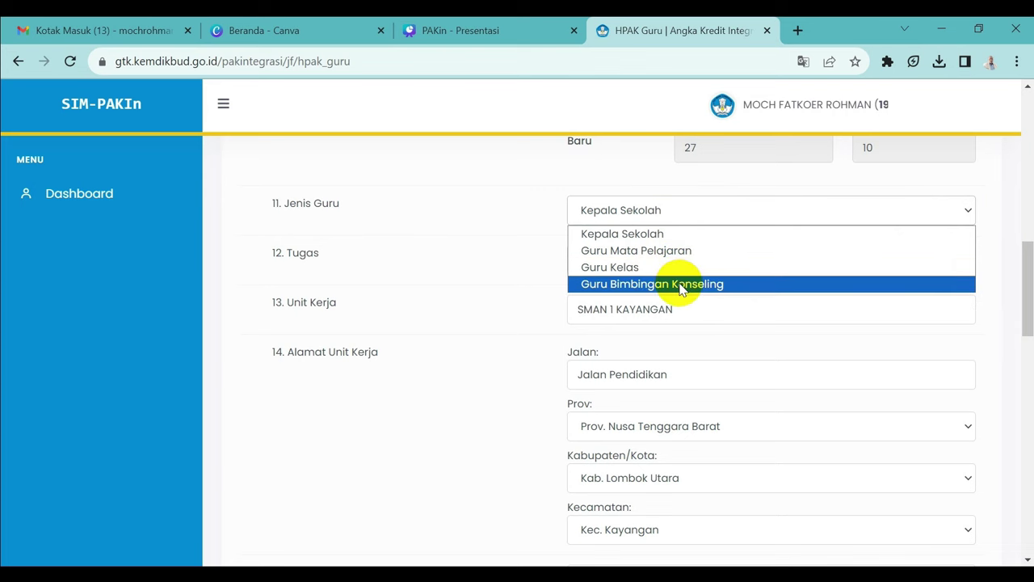
click(643, 234)
click(630, 262)
text(Ke)
text(ap)
key(BackSpace)
key(BackSpace)
text(pala Sekolah)
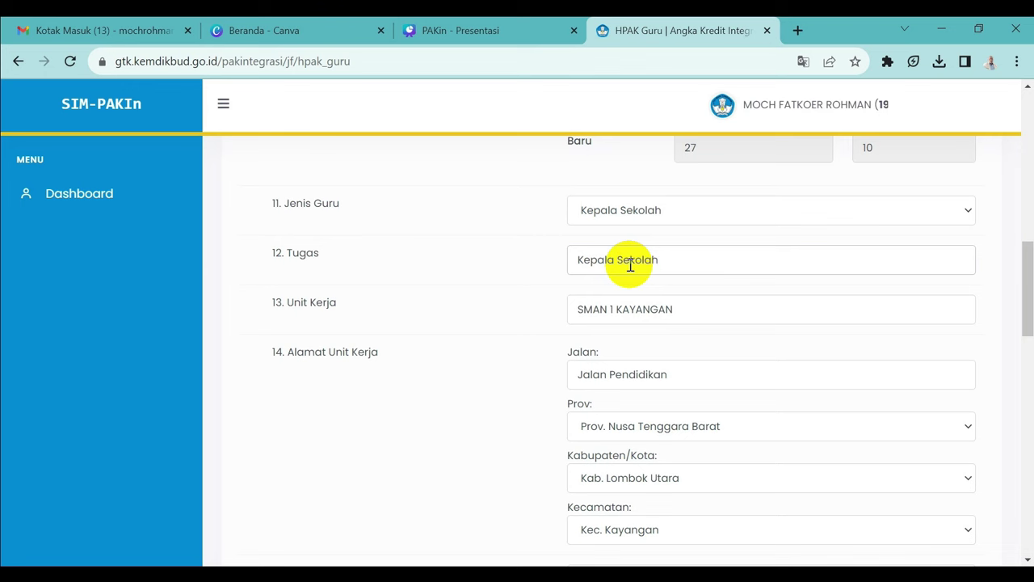
click(644, 319)
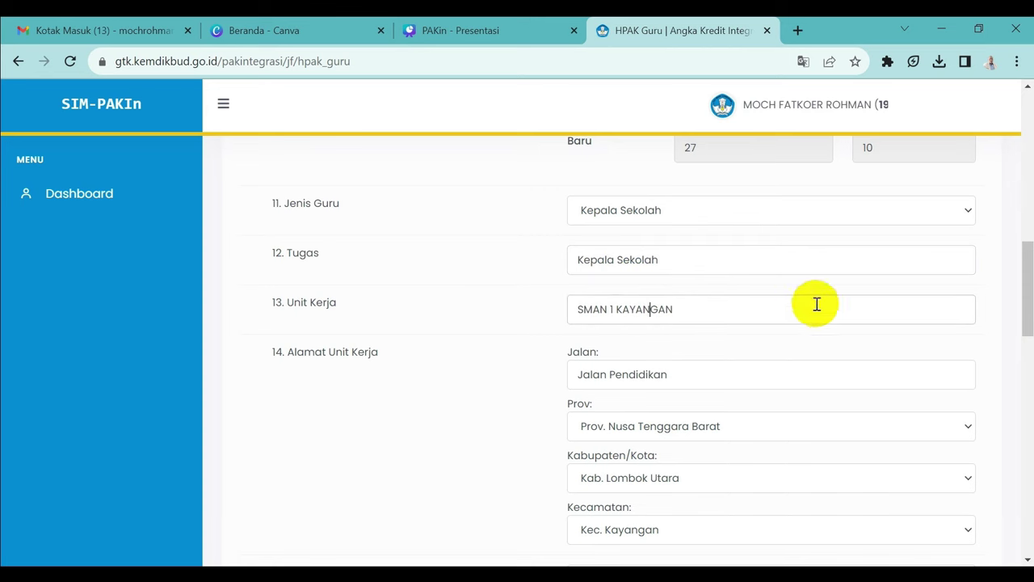
drag(1026, 293, 1029, 386)
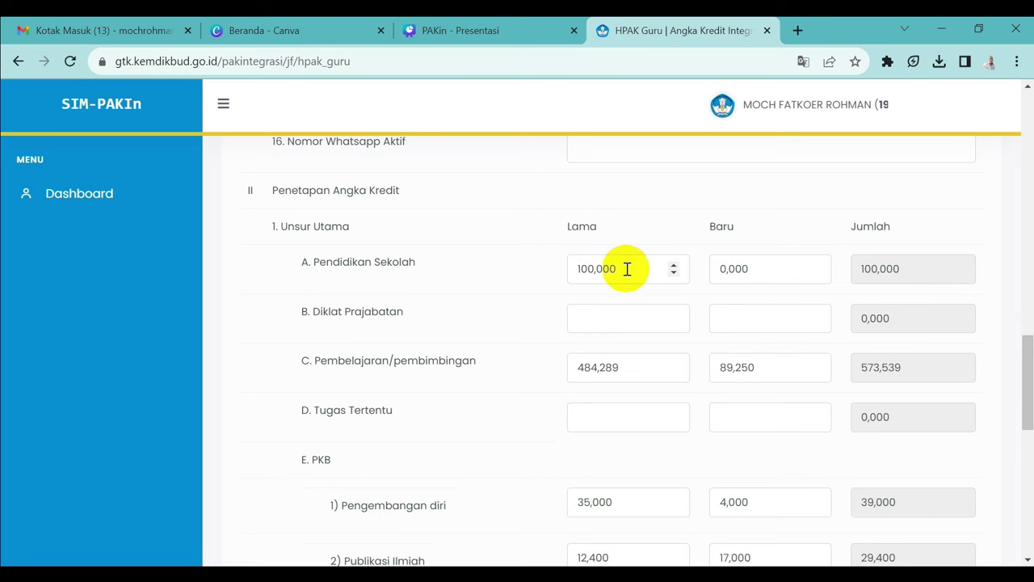
Step: Set the Pembelajaran/pembimbingan credits to 573,539 Lama and 0 Baru
click(526, 381)
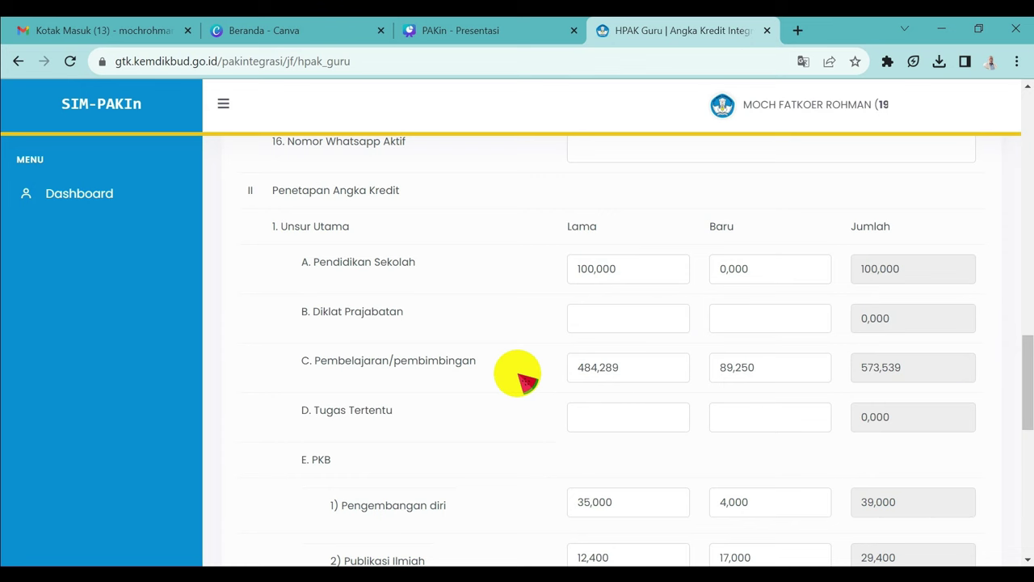
click(636, 367)
key(BackSpace)
key(BackSpace)
key(BackSpace)
key(BackSpace)
key(BackSpace)
key(BackSpace)
key(BackSpace)
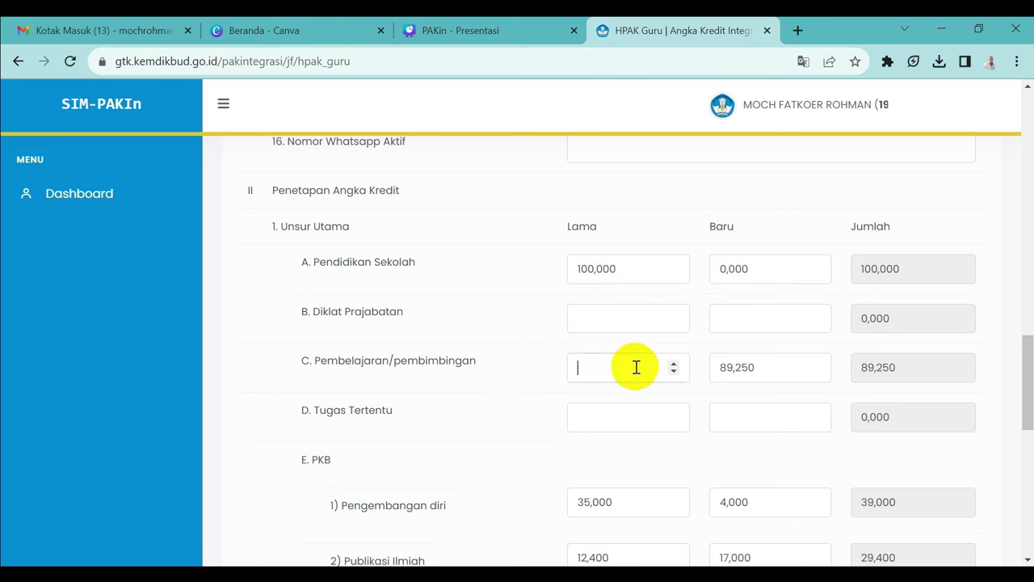
text(573,)
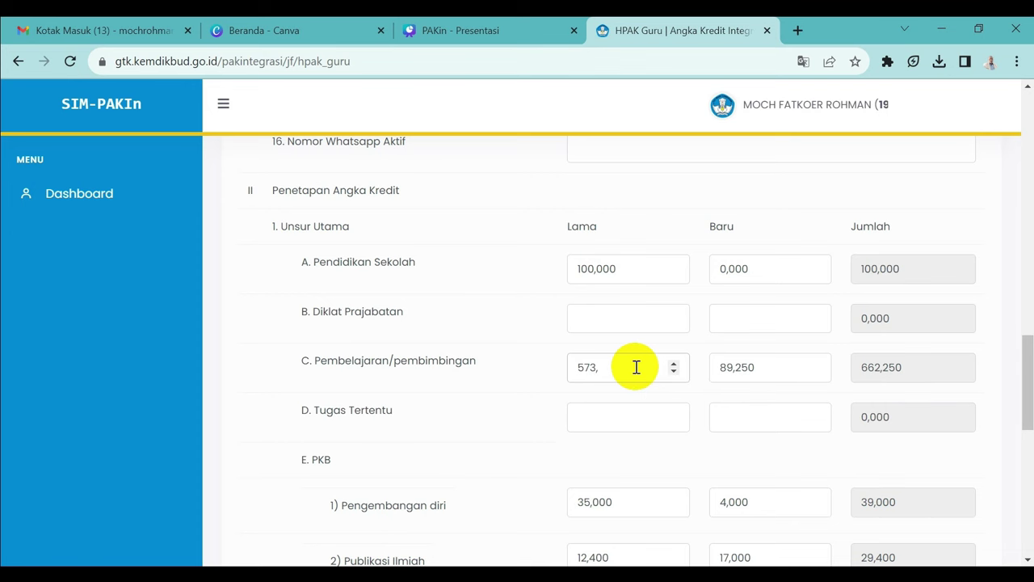
key(BackSpace)
text(,539)
click(768, 369)
key(BackSpace)
key(BackSpace)
key(BackSpace)
key(BackSpace)
key(BackSpace)
key(BackSpace)
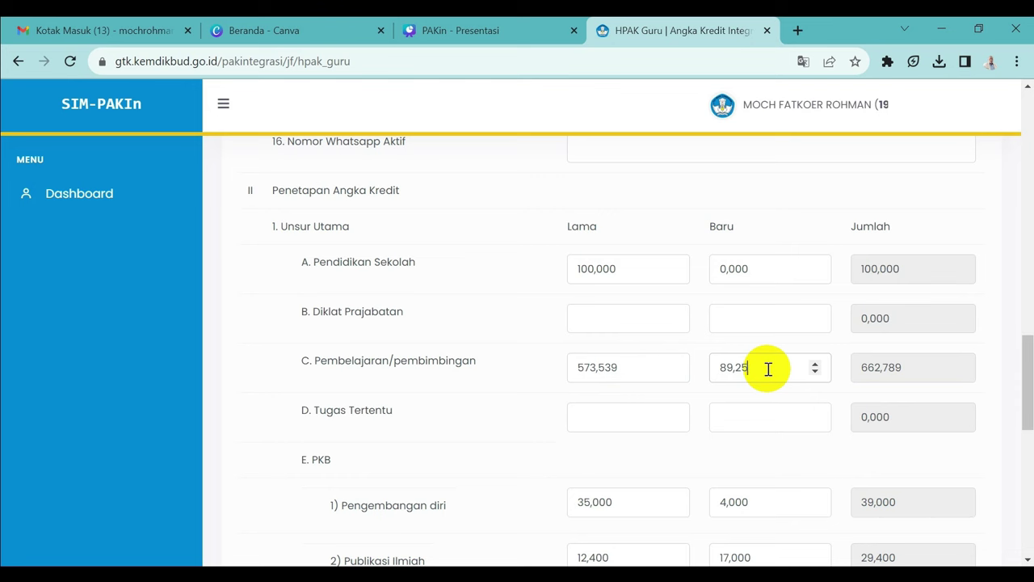
text(0)
click(654, 406)
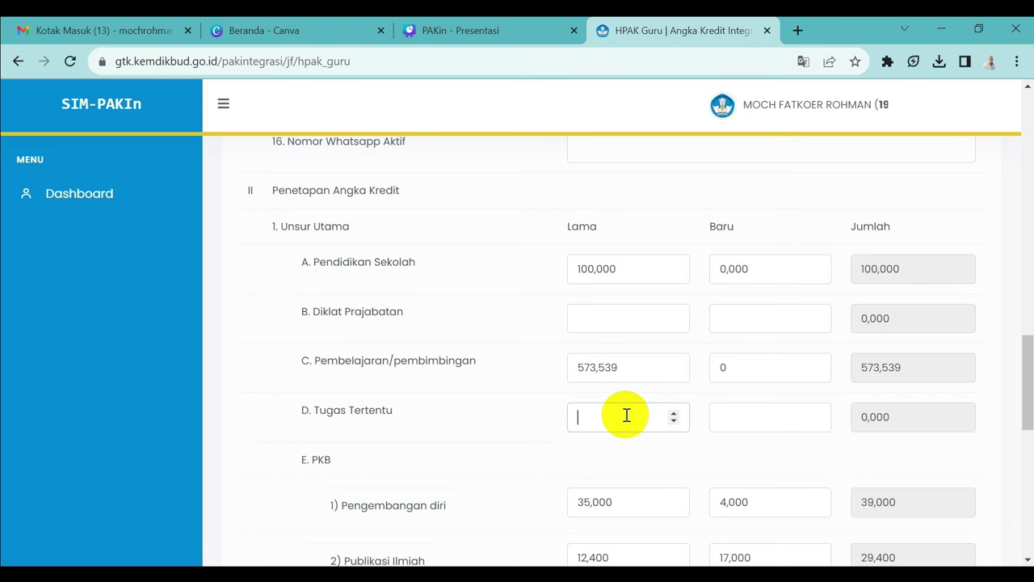
Step: Change the Pengembangan diri Lama credit from 35,000 to 39,000
click(618, 506)
key(BackSpace)
key(BackSpace)
key(BackSpace)
key(BackSpace)
key(BackSpace)
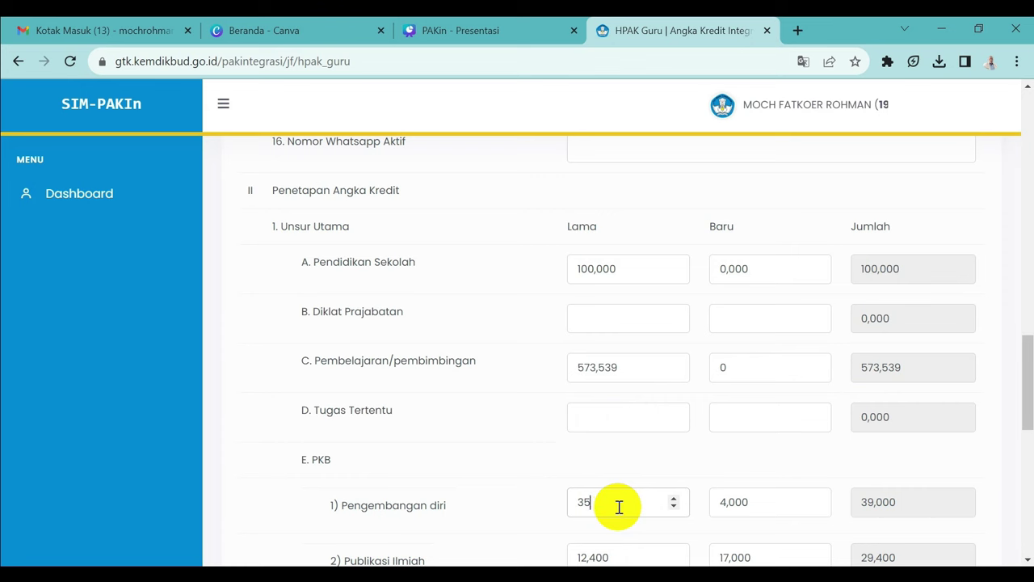
text(39,000)
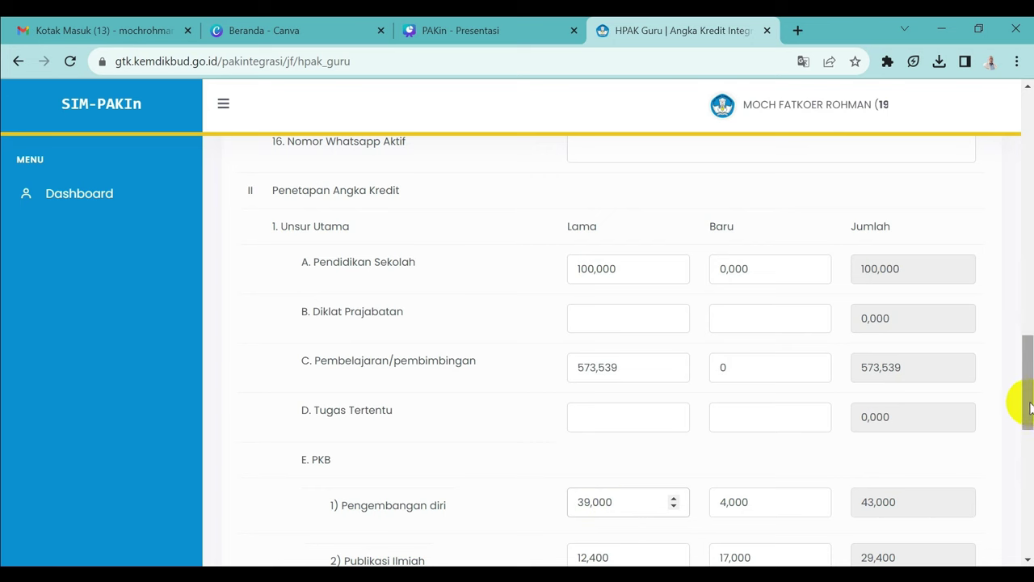
Step: Scroll down to the Unsur Penunjang totals and the attachment upload fields
drag(1030, 407, 1030, 519)
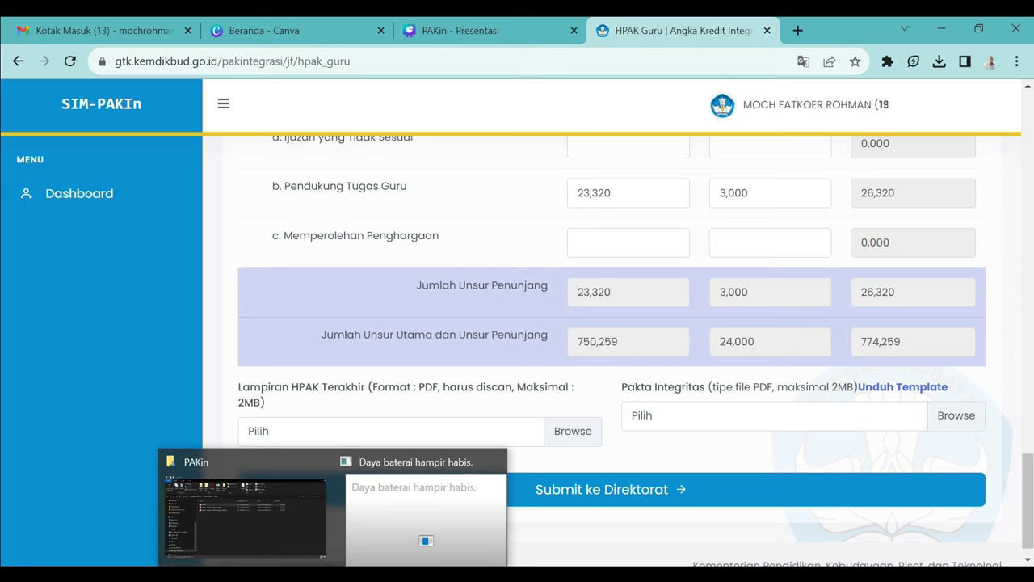
Step: Open the edited pakta integritas PDF from the PAKin folder to check it
click(288, 541)
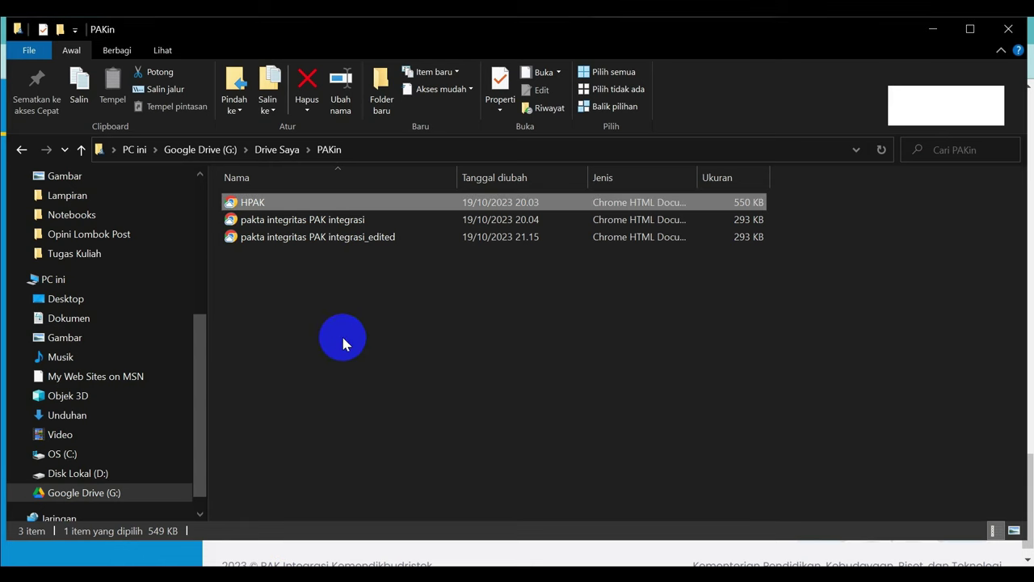
double_click(320, 240)
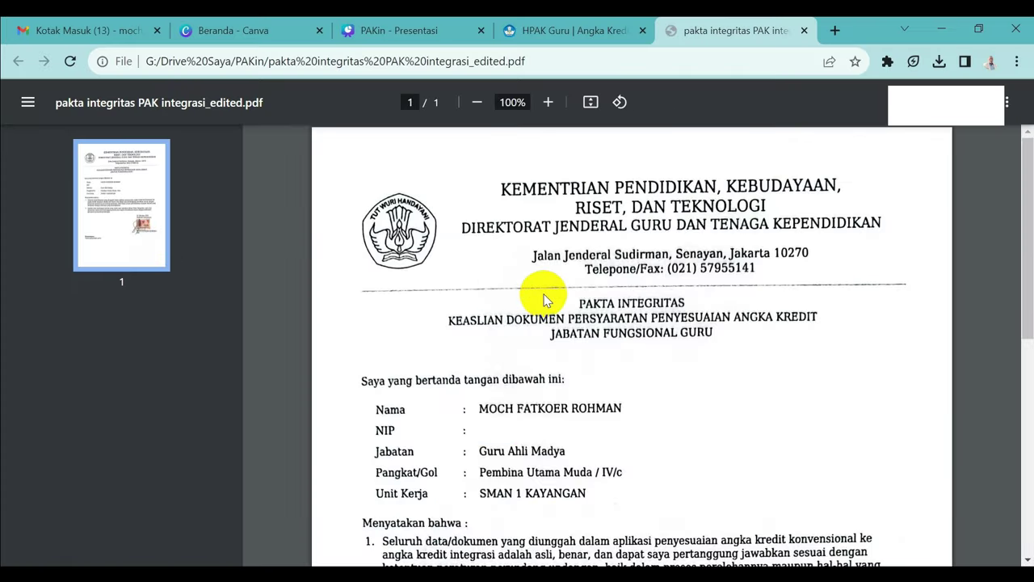
drag(1027, 169, 1021, 345)
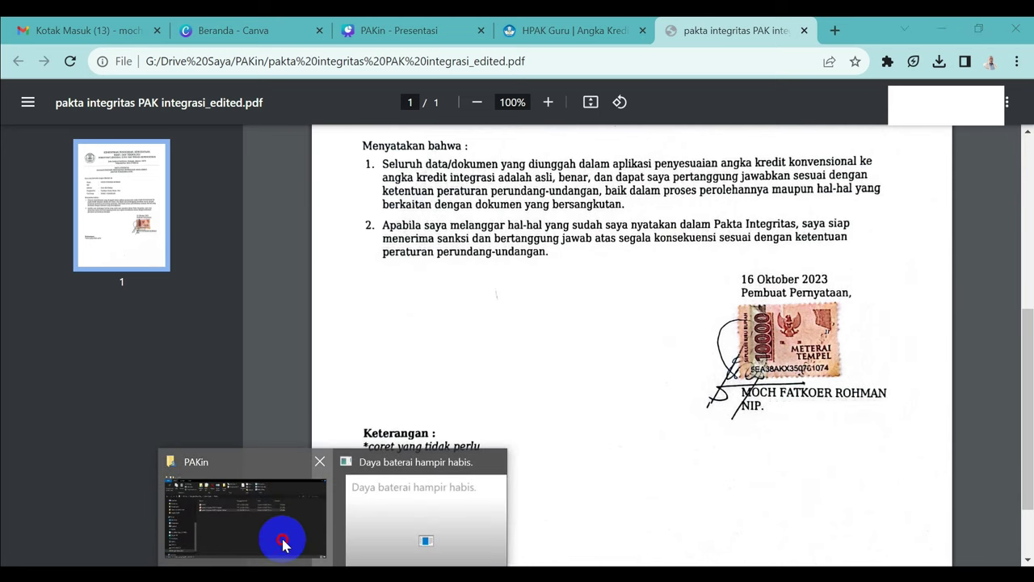
Step: Open HPAK.pdf from the PAKin folder for review, then return to the HPAK Guru form
click(284, 540)
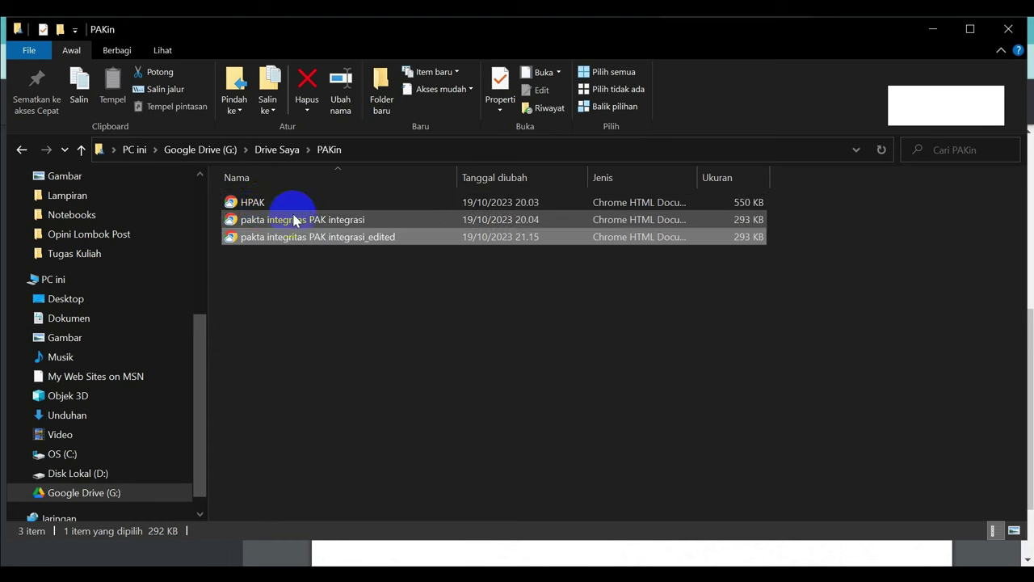
click(257, 206)
double_click(257, 203)
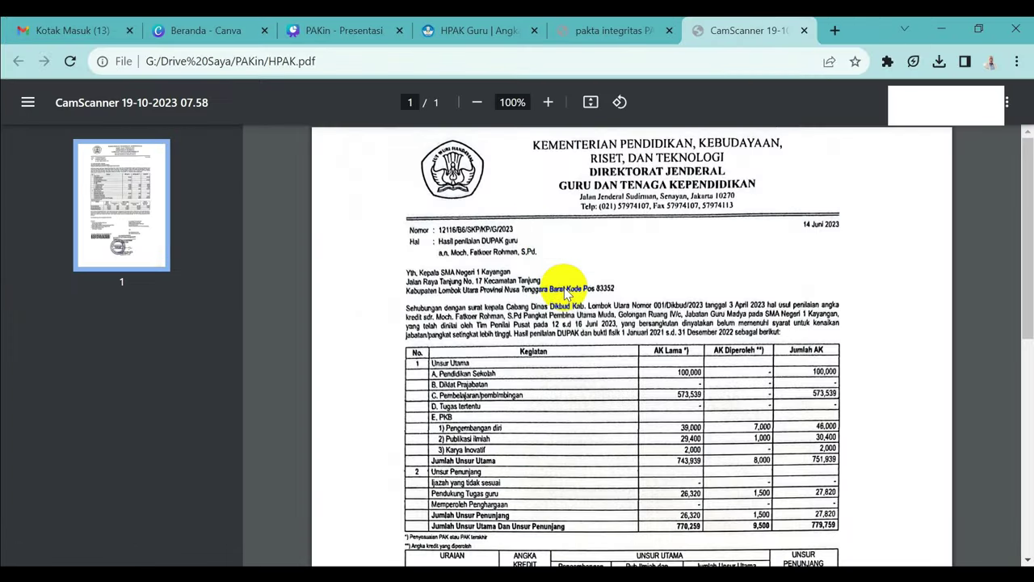
click(614, 30)
click(460, 30)
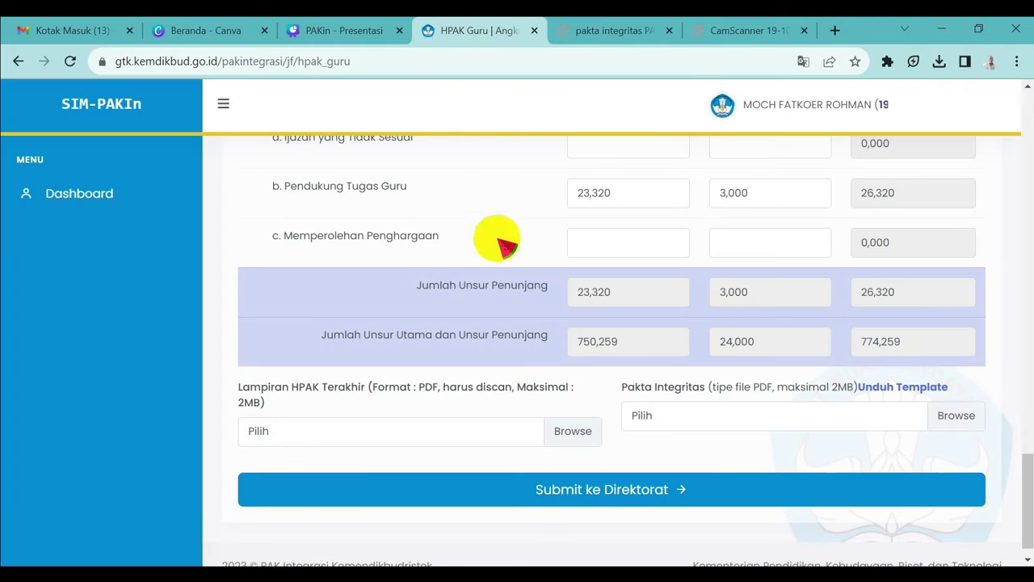
Step: Upload HPAK.pdf as the latest HPAK attachment
click(568, 430)
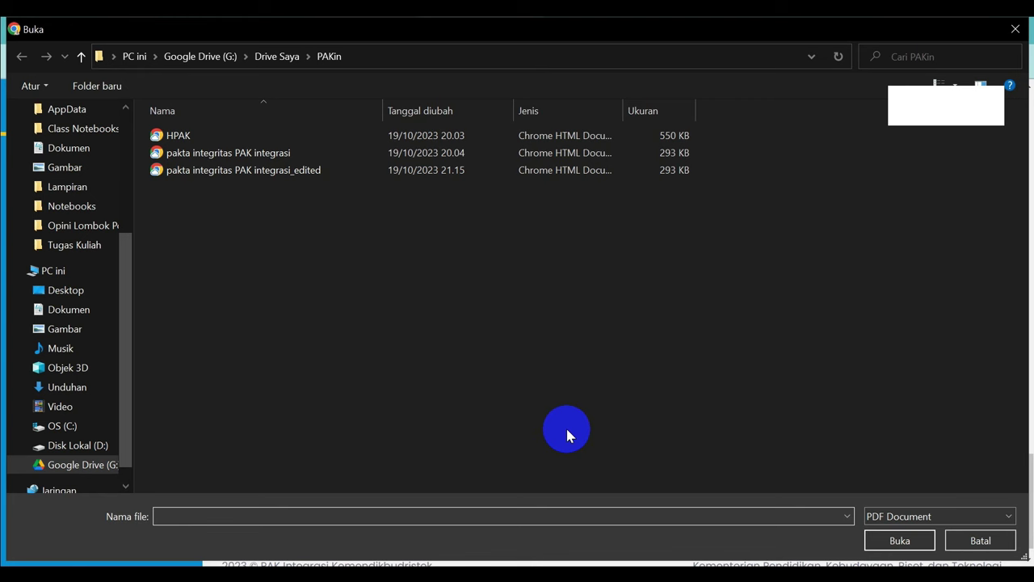
double_click(182, 136)
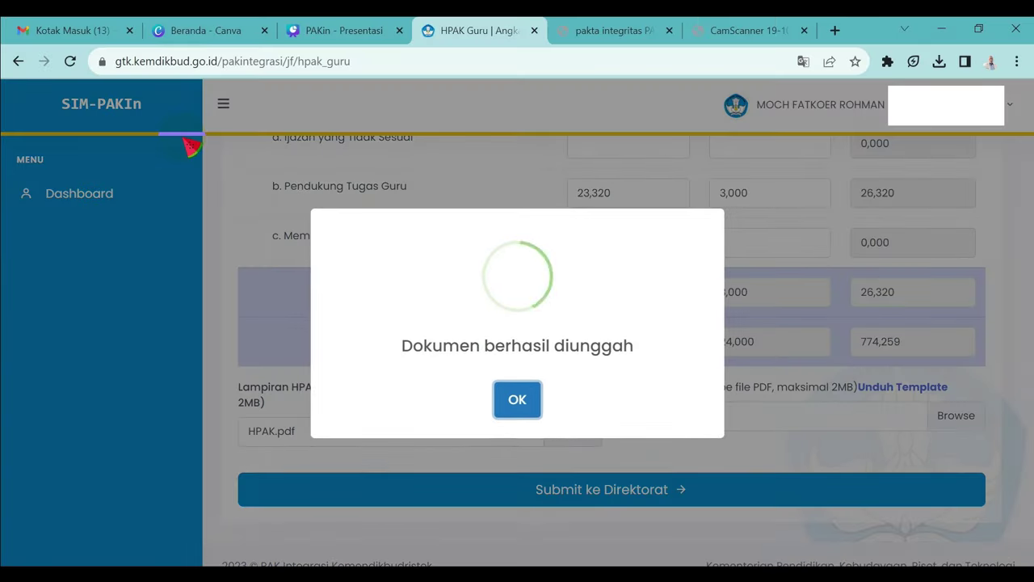
click(517, 399)
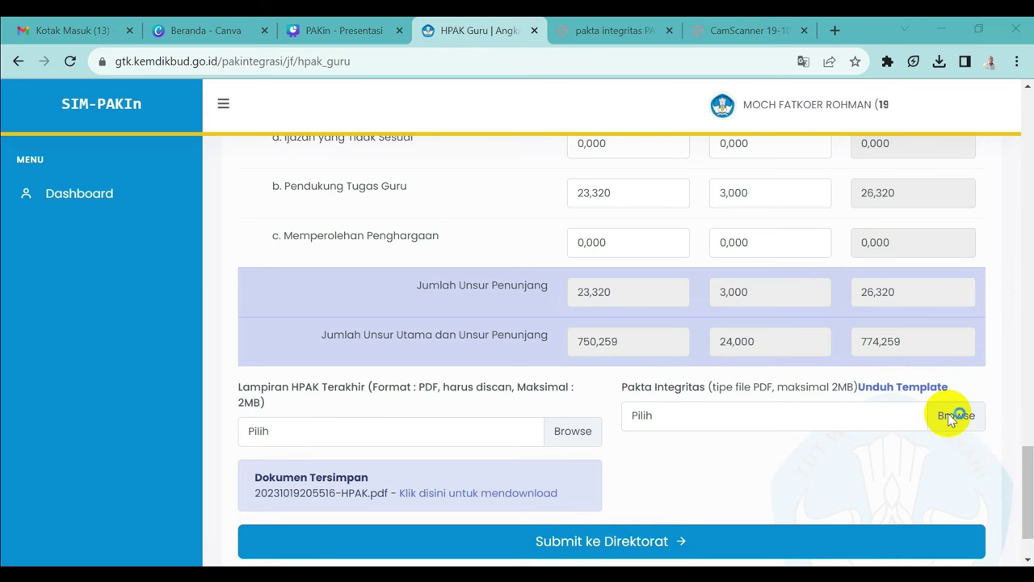
Step: Upload 'pakta integritas PAK integrasi.pdf' as the Pakta Integritas document
click(951, 416)
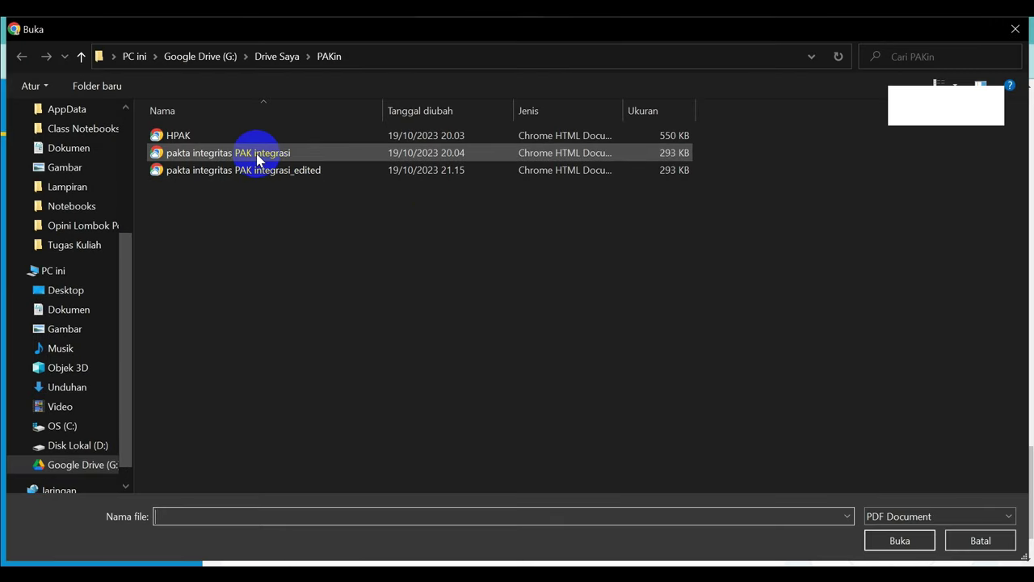
click(257, 155)
double_click(256, 153)
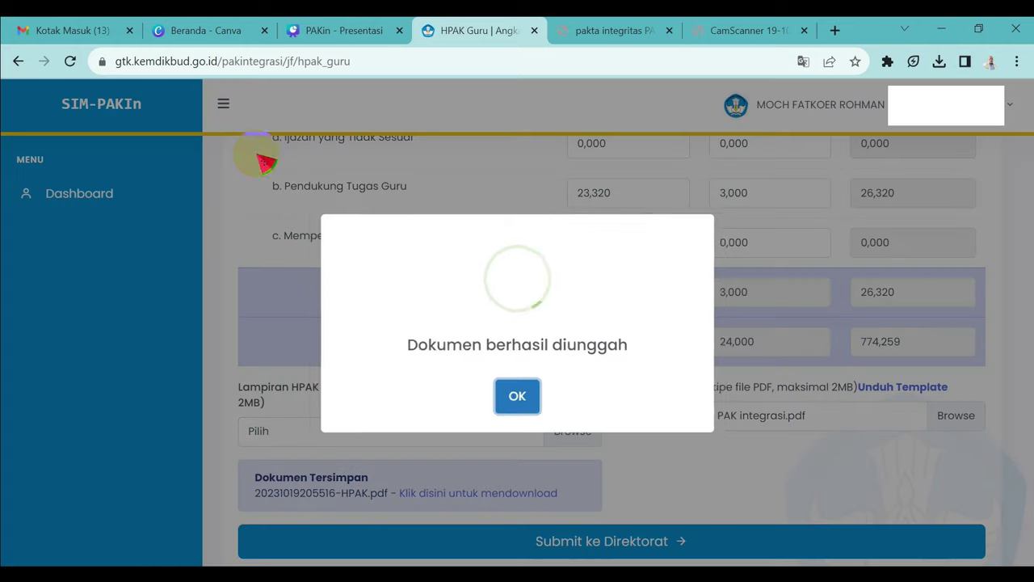
click(518, 399)
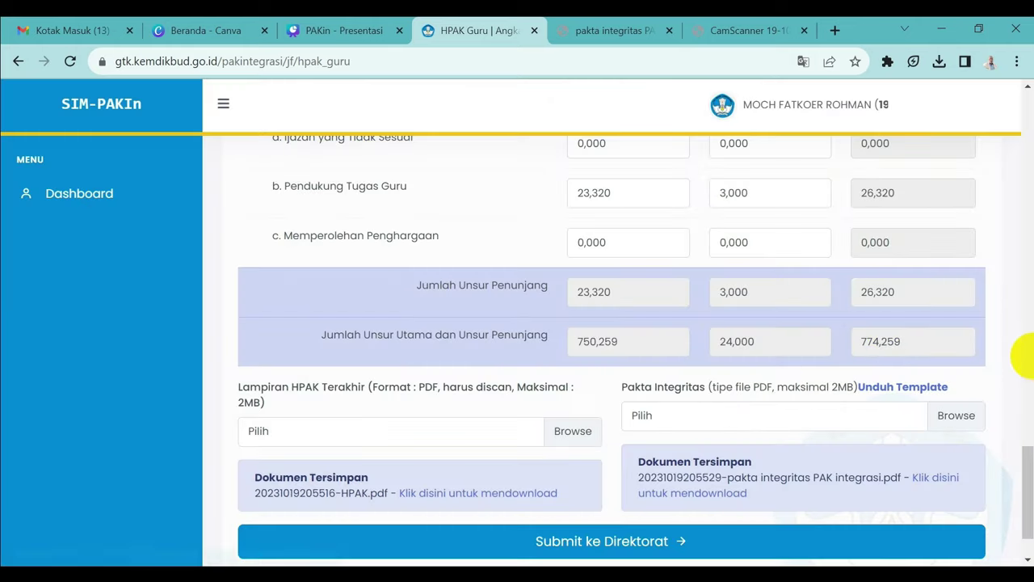
drag(1025, 468, 1026, 493)
click(662, 476)
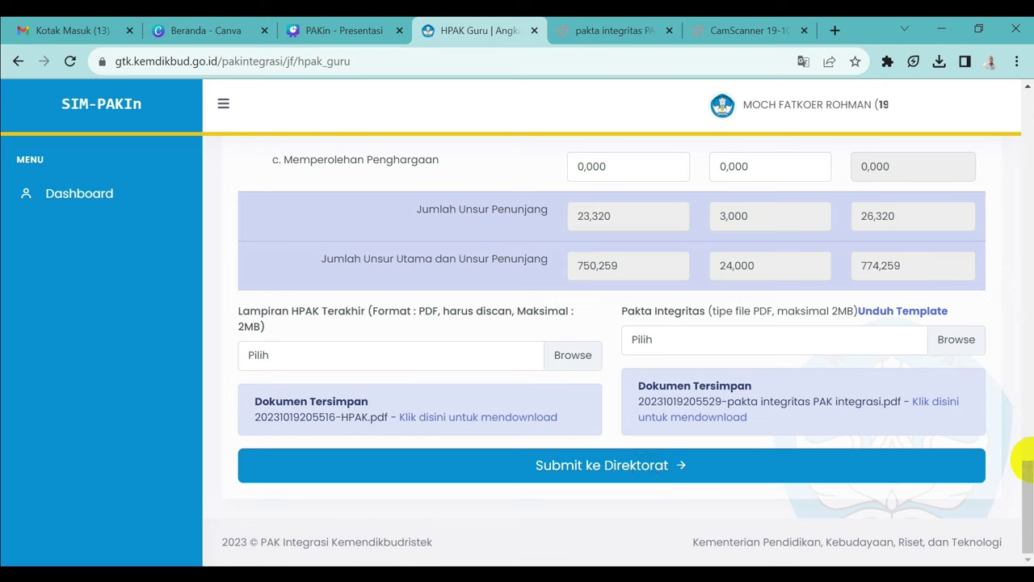
drag(1029, 453, 1023, 393)
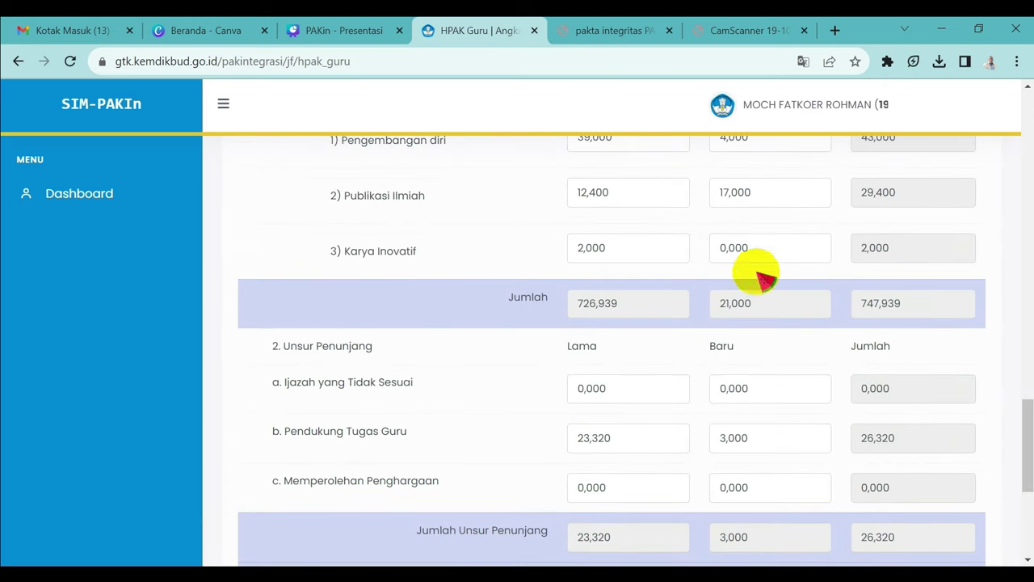
drag(1029, 415, 1030, 510)
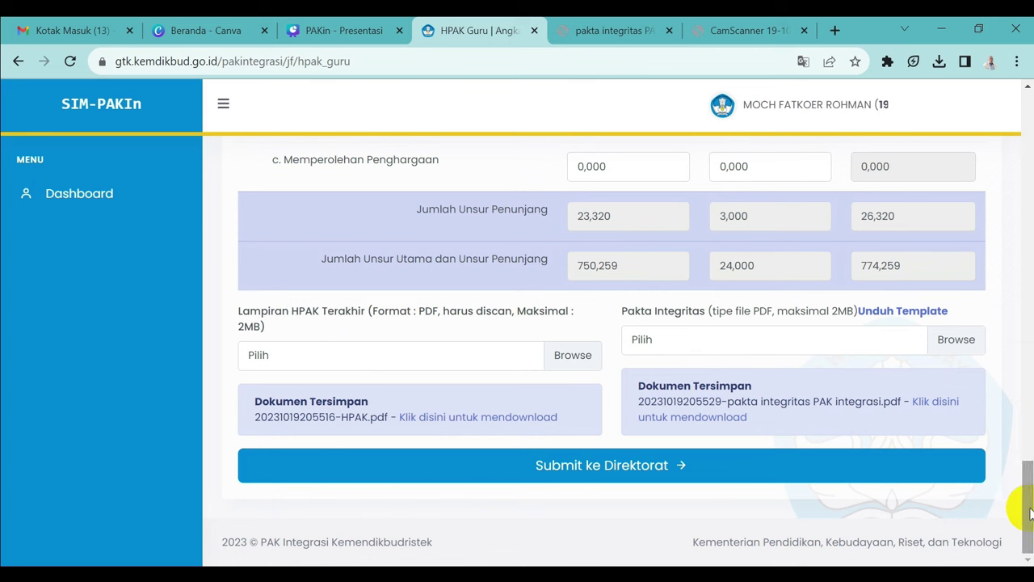